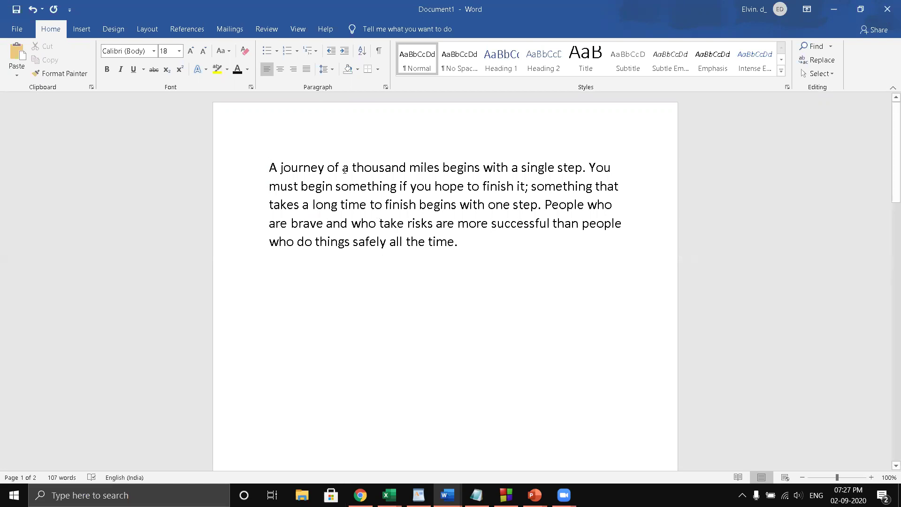
Copy the word "thousand" from the paragraph and paste it on an empty line below, keeping source formatting.
left_click_drag(350, 167, 388, 167)
left_click(389, 169)
double_click(398, 168)
right_click(390, 169)
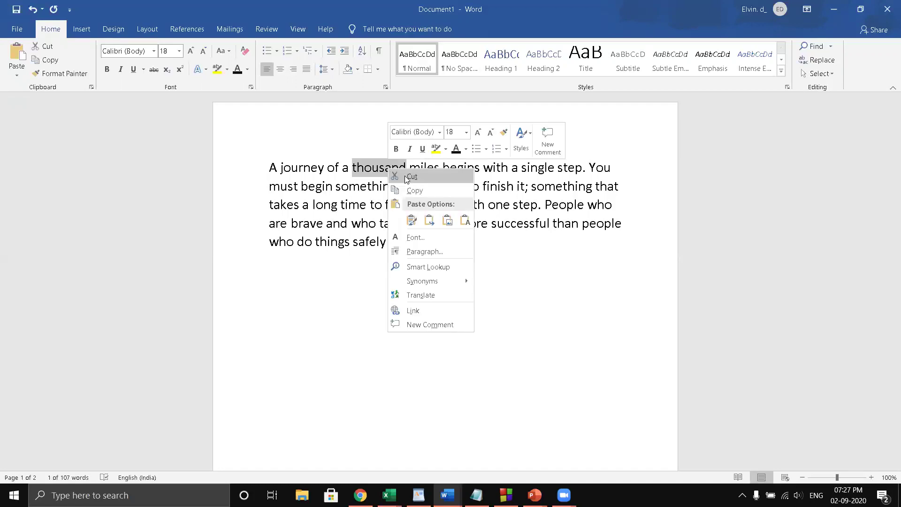
left_click(410, 192)
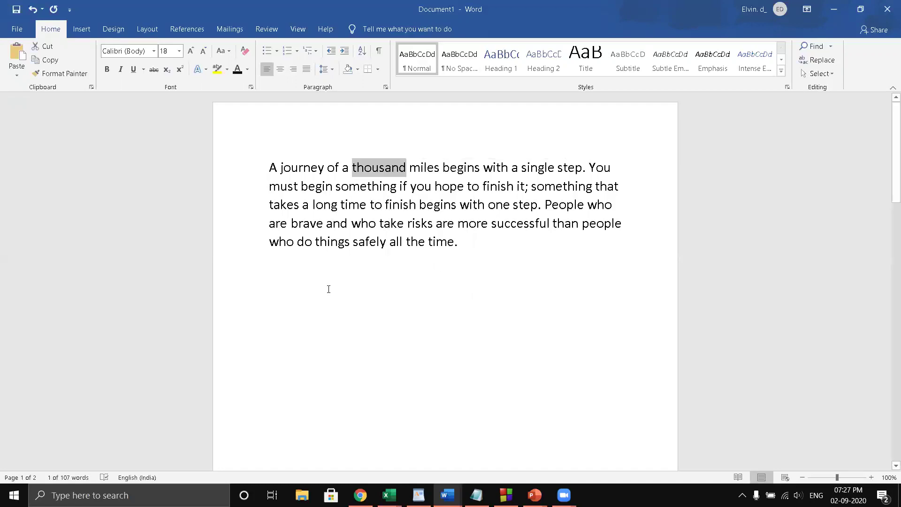
left_click(324, 332)
right_click(324, 332)
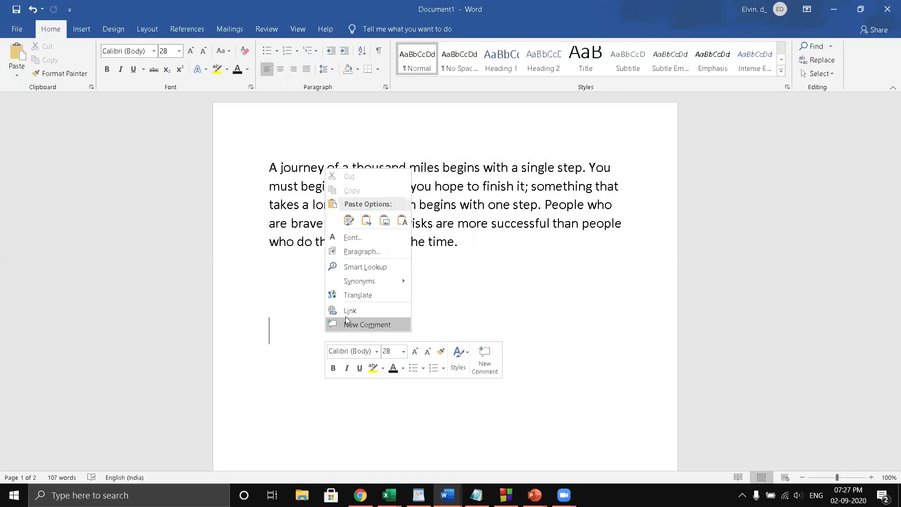
left_click(348, 220)
left_click(270, 355)
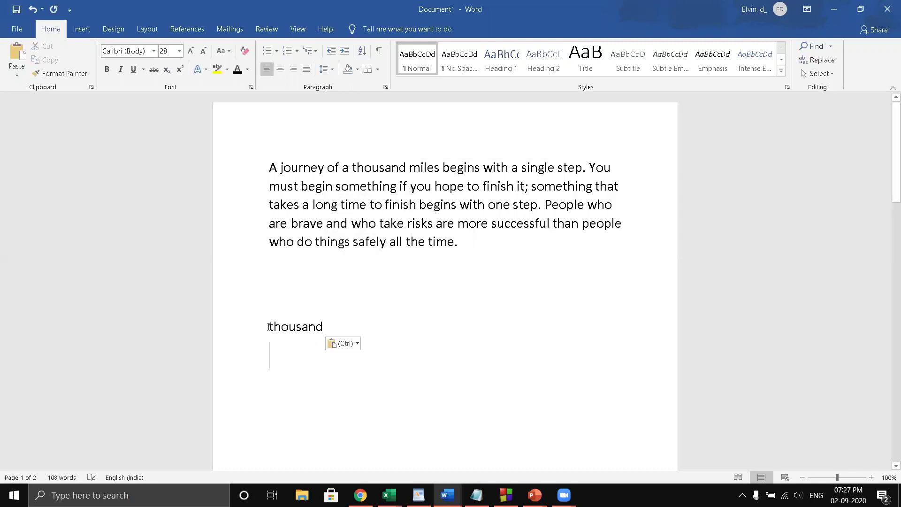
Enlarge the pasted word "thousand" stepwise to font size 72.
left_click_drag(269, 326, 332, 323)
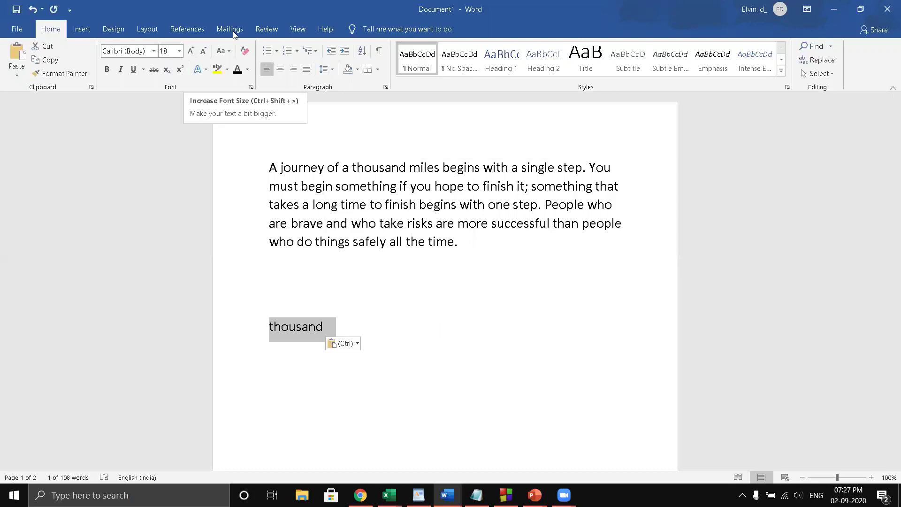
left_click(190, 52)
left_click(189, 52)
left_click(190, 52)
left_click(190, 51)
left_click(189, 52)
left_click(190, 51)
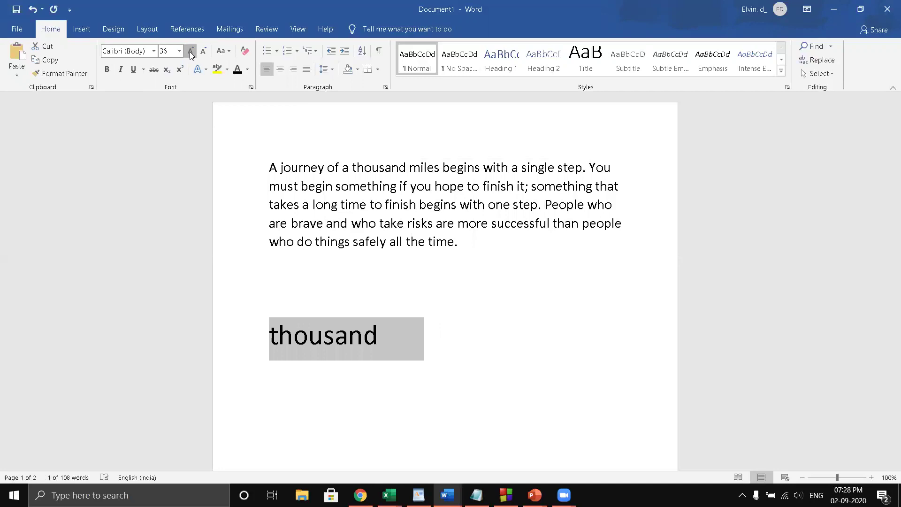
left_click(189, 52)
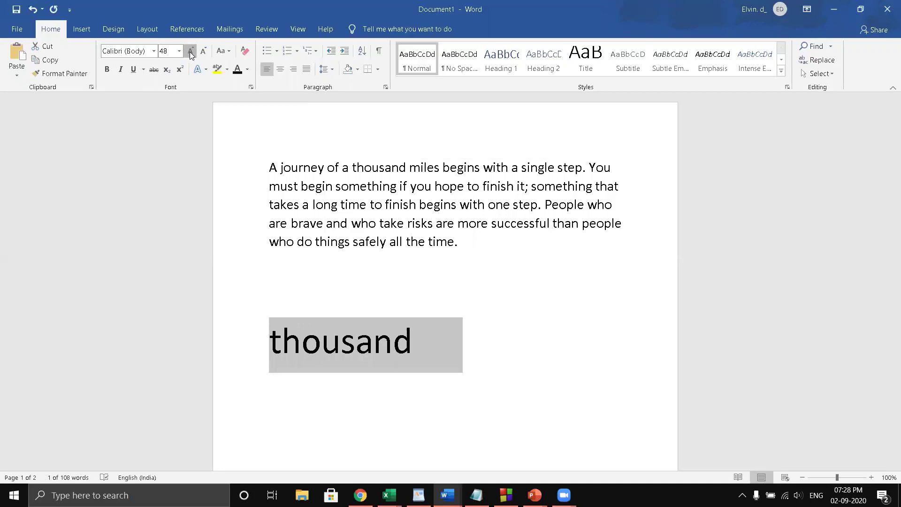
left_click(189, 51)
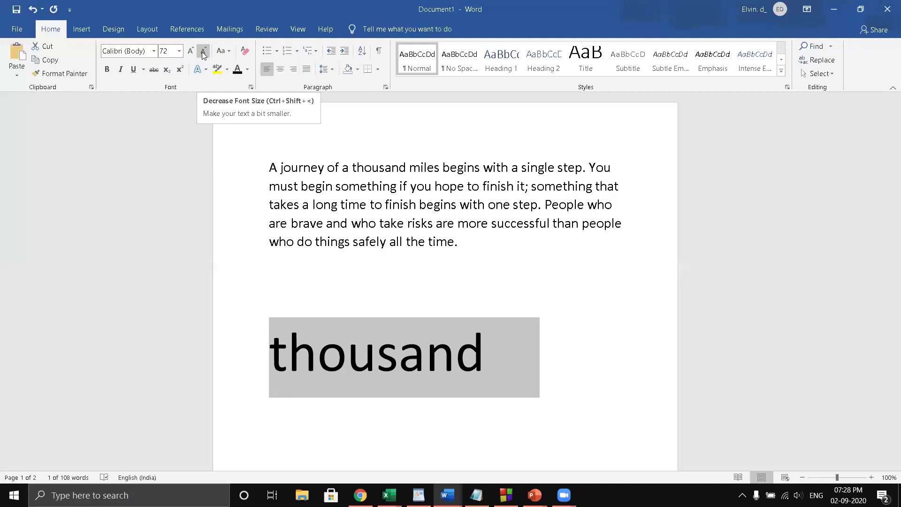
Reduce the pasted word "thousand" stepwise to font size 24.
left_click(202, 52)
left_click(202, 52)
left_click(202, 52)
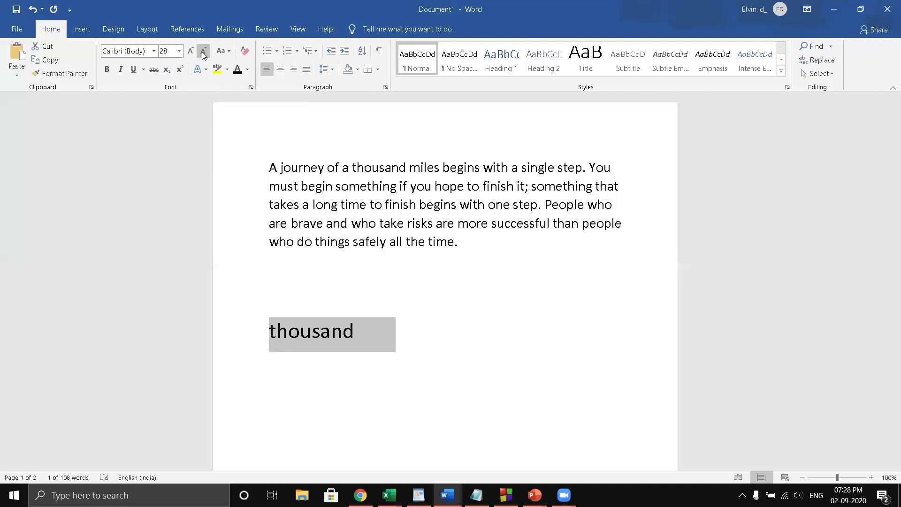
left_click(202, 51)
left_click(202, 51)
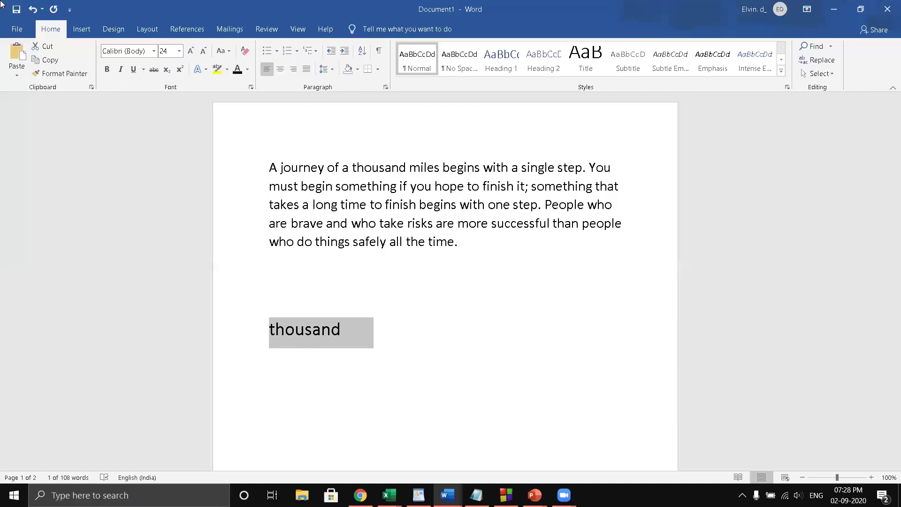
left_click(422, 325)
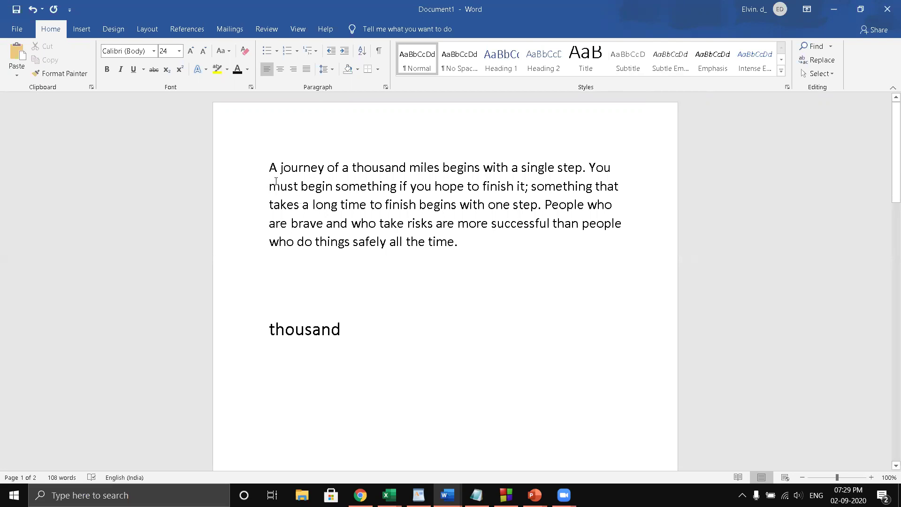
Copy the passage from "something if you hope" to "finish begins" and paste it below "thousand", keeping source formatting.
left_click_drag(343, 186, 458, 206)
right_click(453, 206)
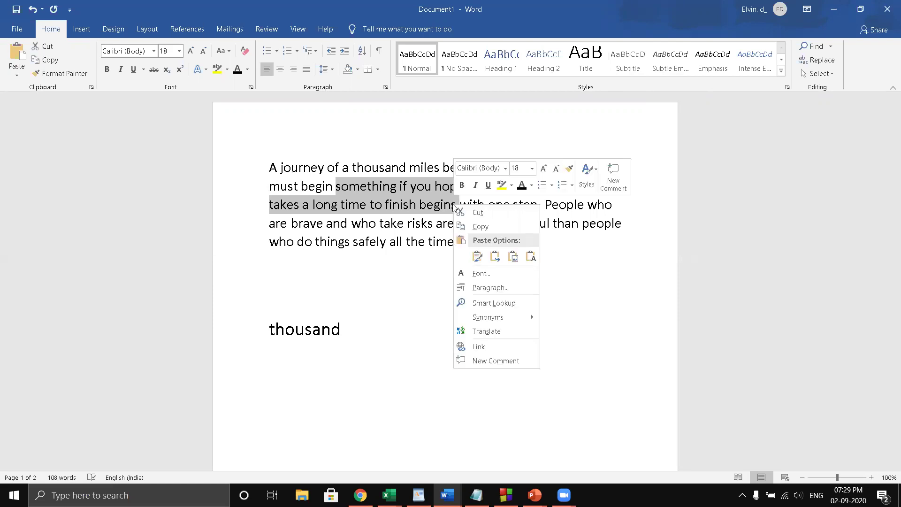
left_click(470, 226)
left_click(309, 398)
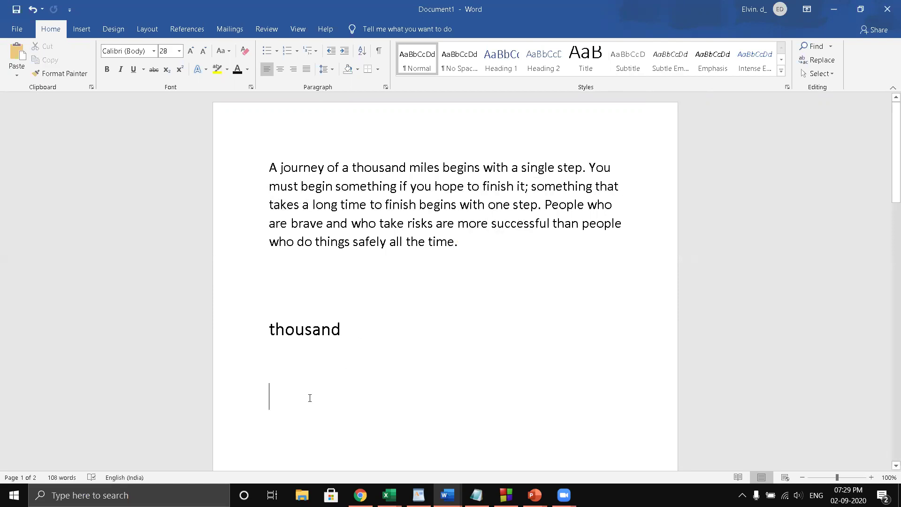
right_click(311, 399)
left_click(336, 287)
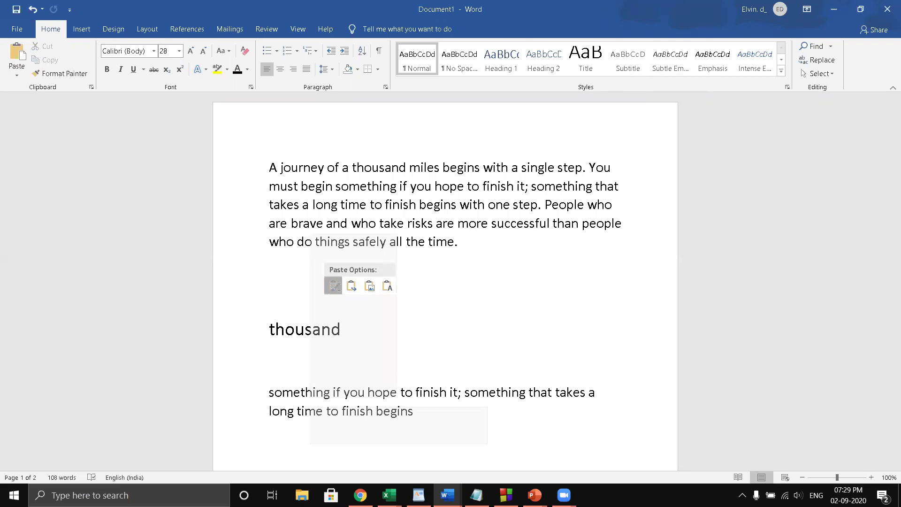
Change the pasted passage below "thousand" to Sentence case.
left_click(230, 52)
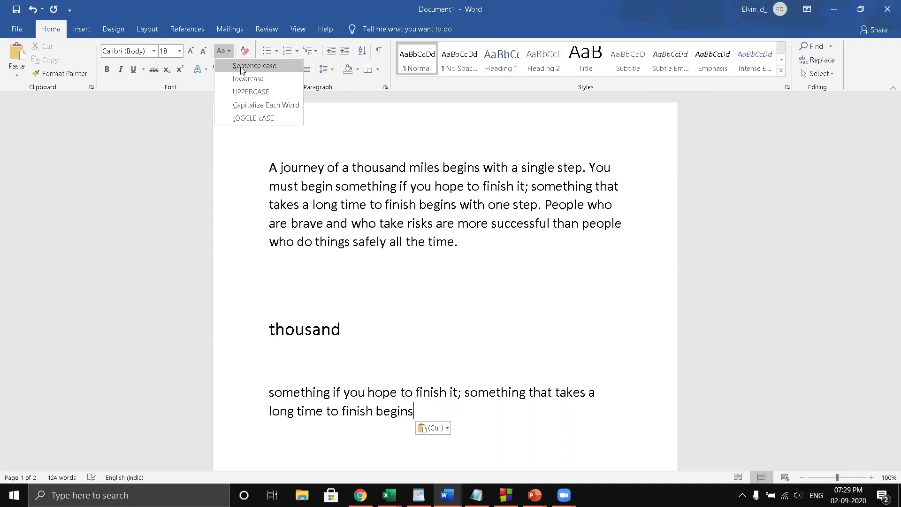
left_click(274, 391)
triple_click(382, 417)
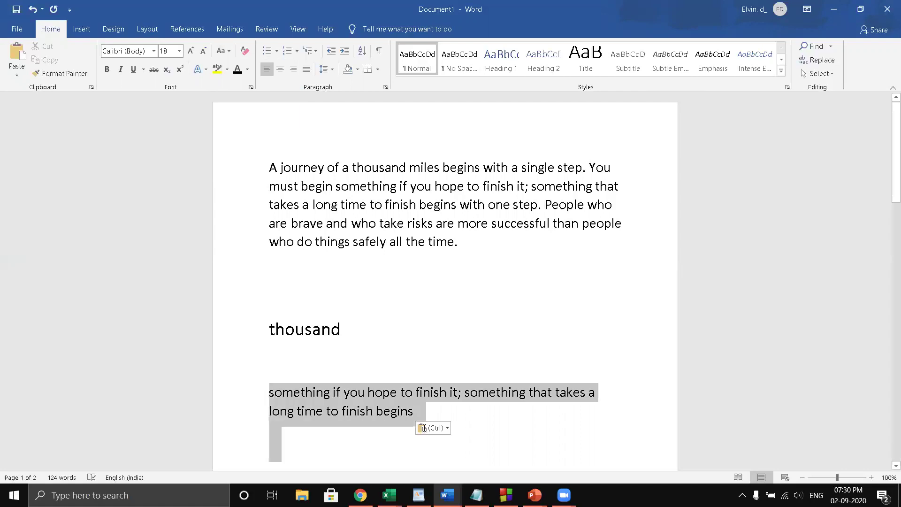
left_click(229, 52)
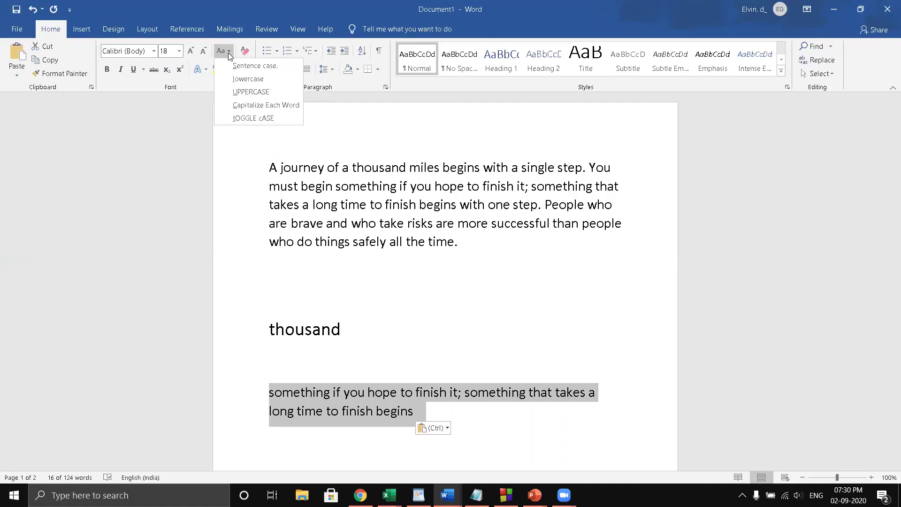
left_click(237, 66)
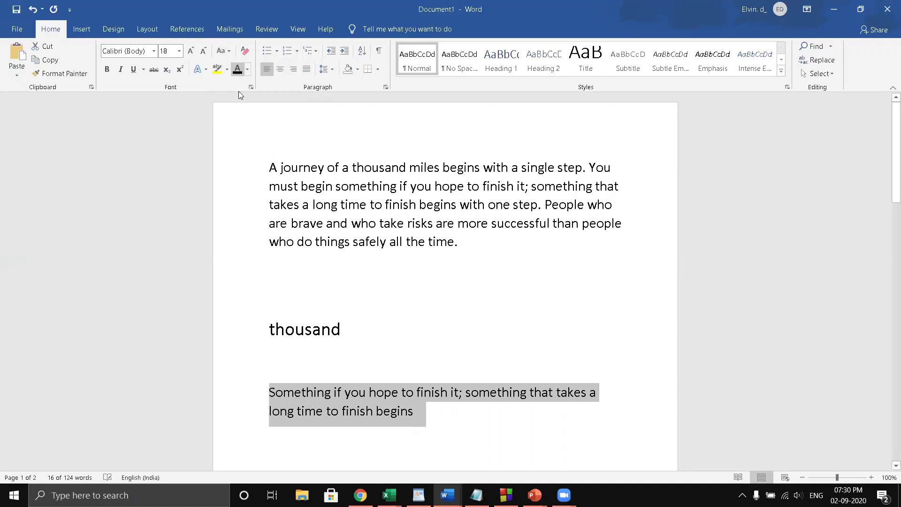
left_click(281, 403)
Delete one blank line between "thousand" and the pasted passage and one above "thousand".
scroll(281, 402, "down", 1)
scroll(223, 272, "down", 1)
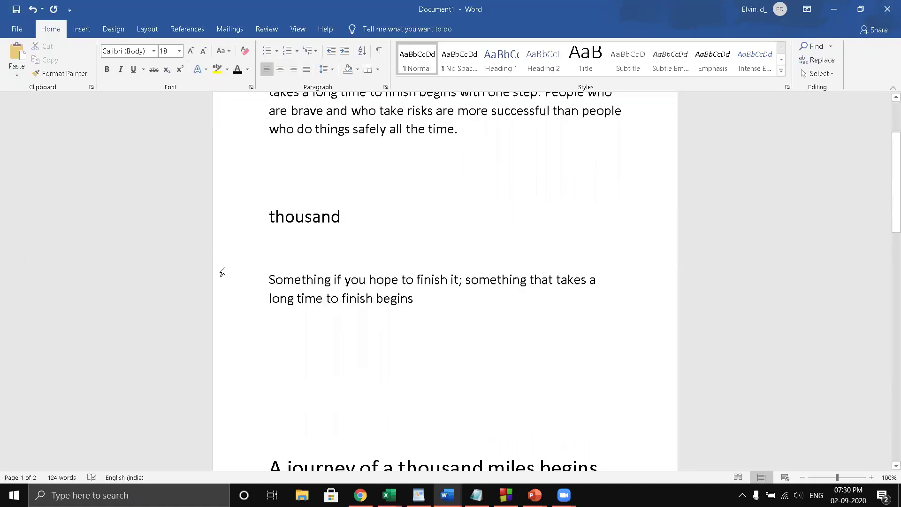
scroll(277, 296, "up", 1)
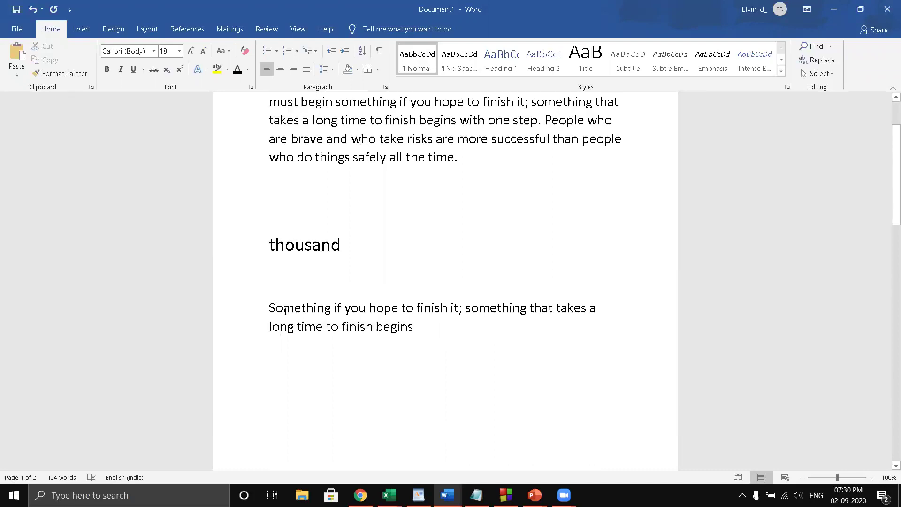
left_click(276, 269)
key("Delete")
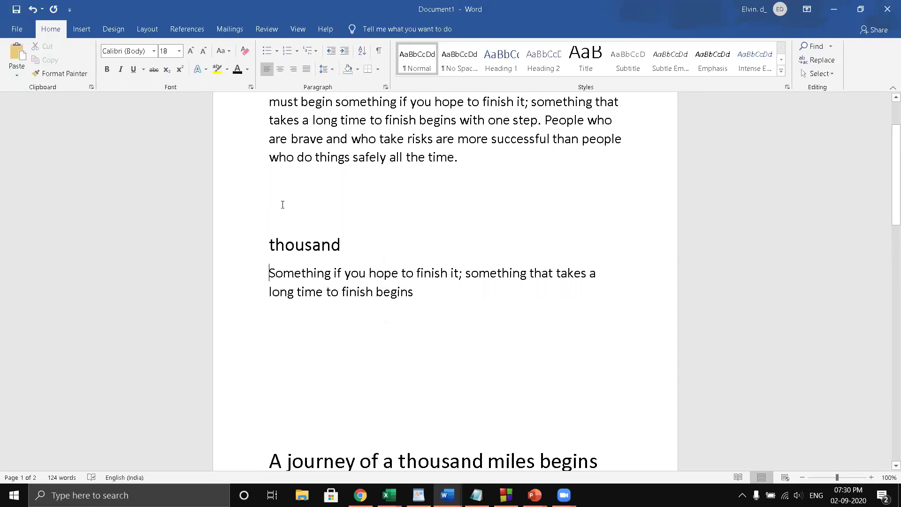
left_click(282, 203)
key("Delete")
scroll(284, 230, "up", 2)
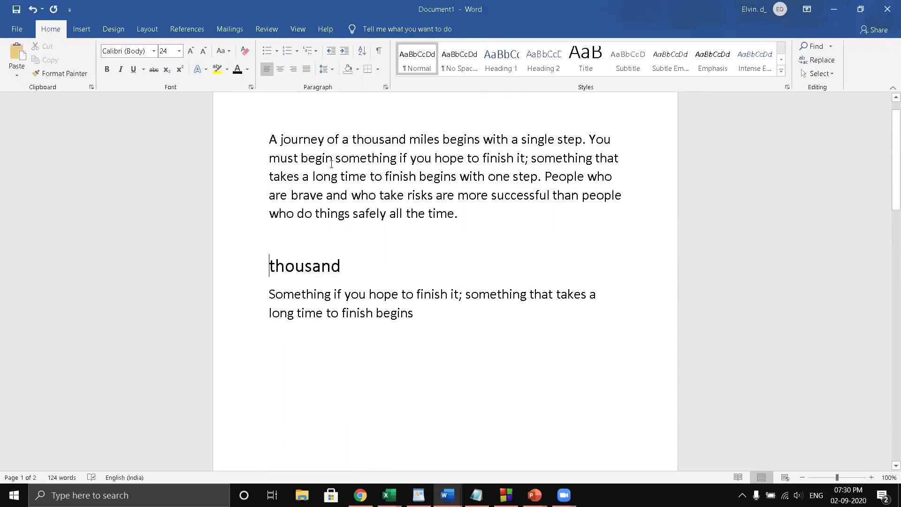
Convert the pasted passage below "thousand" to lowercase.
left_click_drag(271, 294, 399, 324)
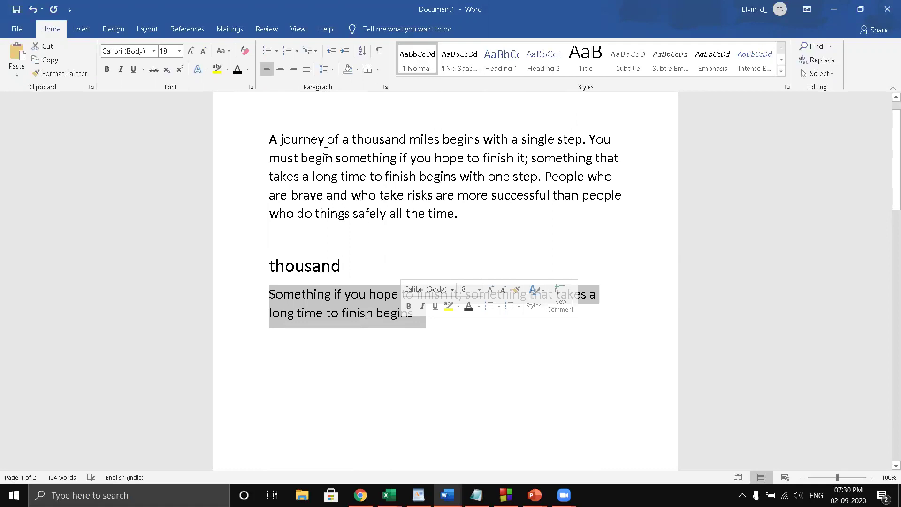
left_click(228, 53)
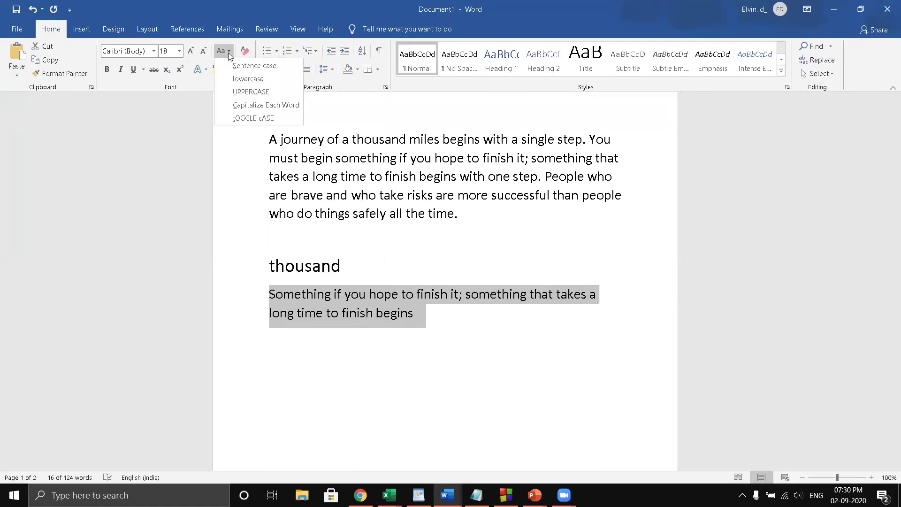
left_click(235, 79)
left_click(312, 342)
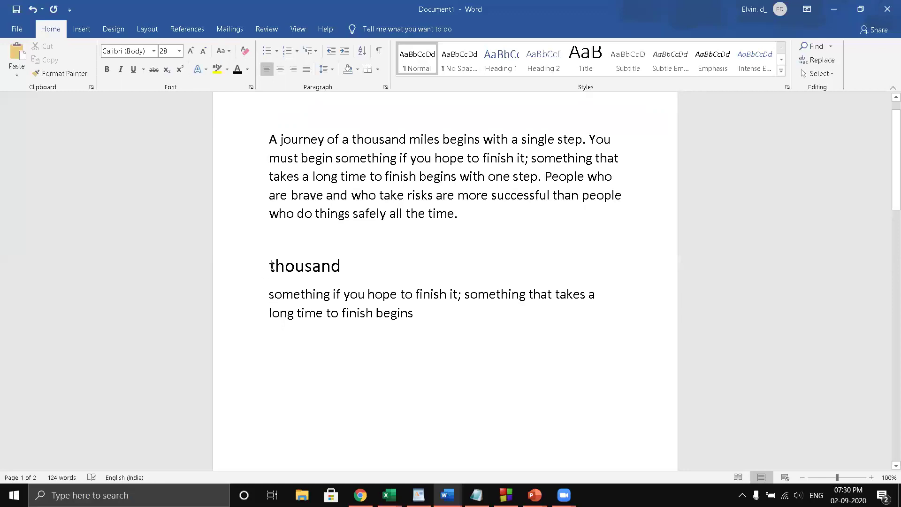
Convert the standalone word "thousand" below the paragraph to UPPERCASE.
left_click(227, 52)
left_click(332, 298)
left_click_drag(269, 266, 340, 272)
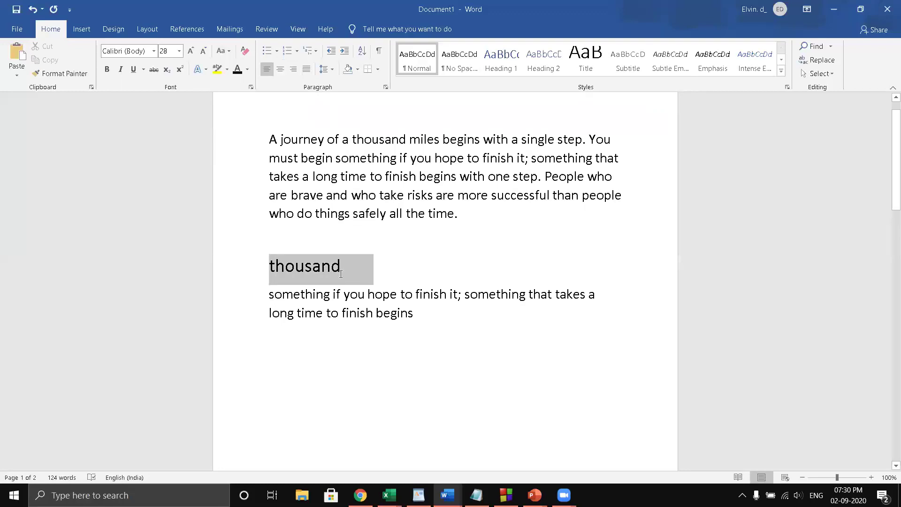
left_click(228, 52)
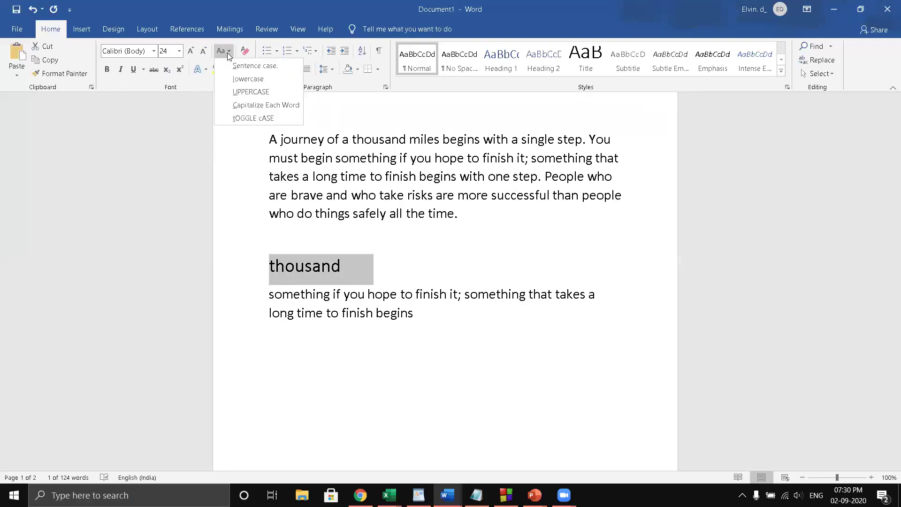
left_click(225, 91)
left_click(318, 303)
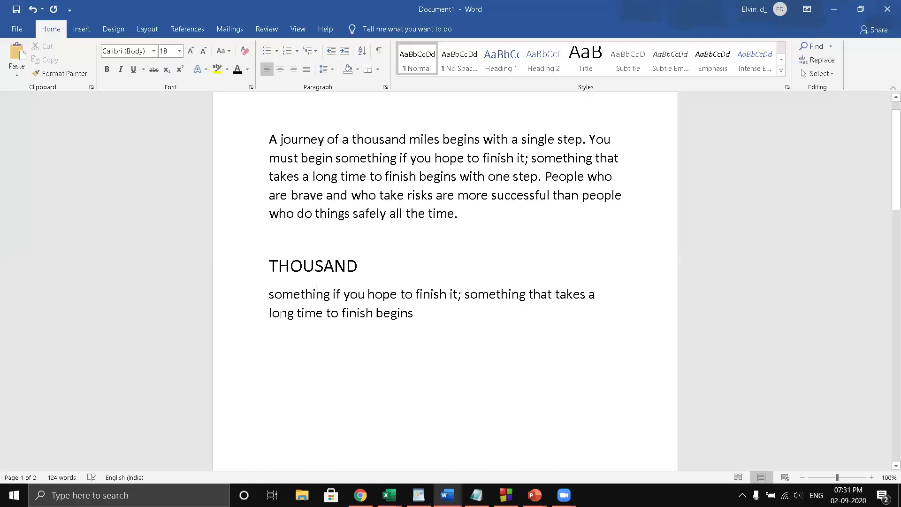
Apply Capitalize Each Word to the two-line passage below "THOUSAND".
left_click(228, 52)
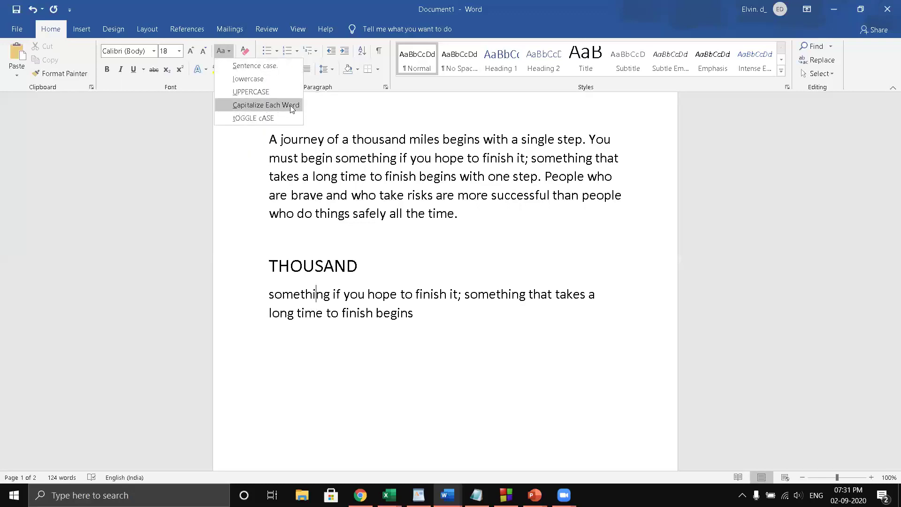
key("Escape")
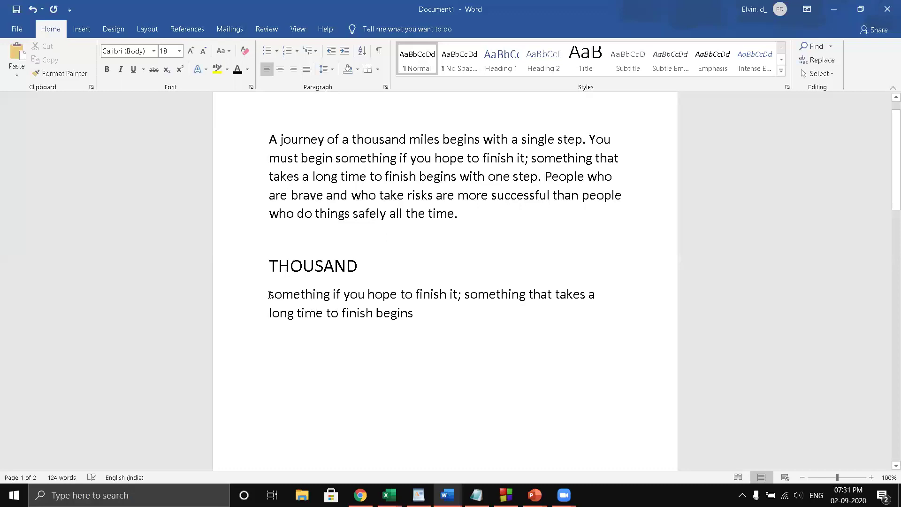
left_click_drag(291, 301, 395, 320)
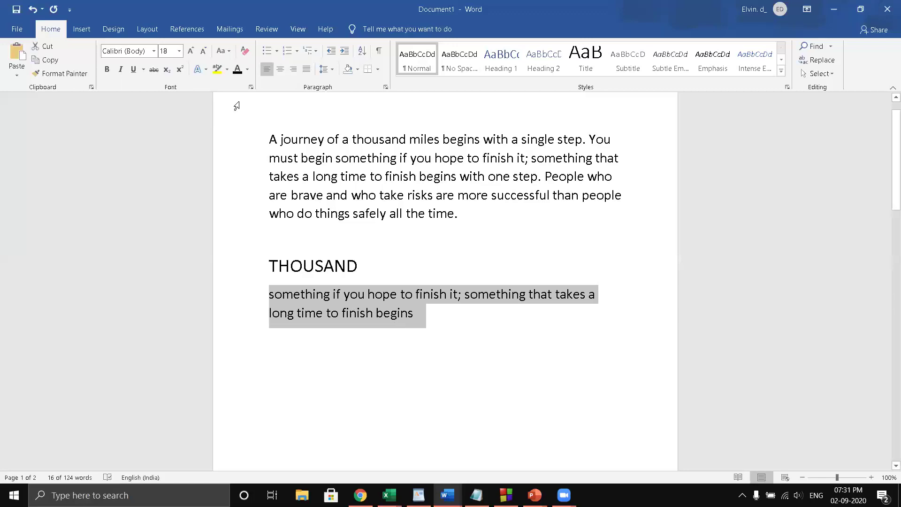
left_click(230, 50)
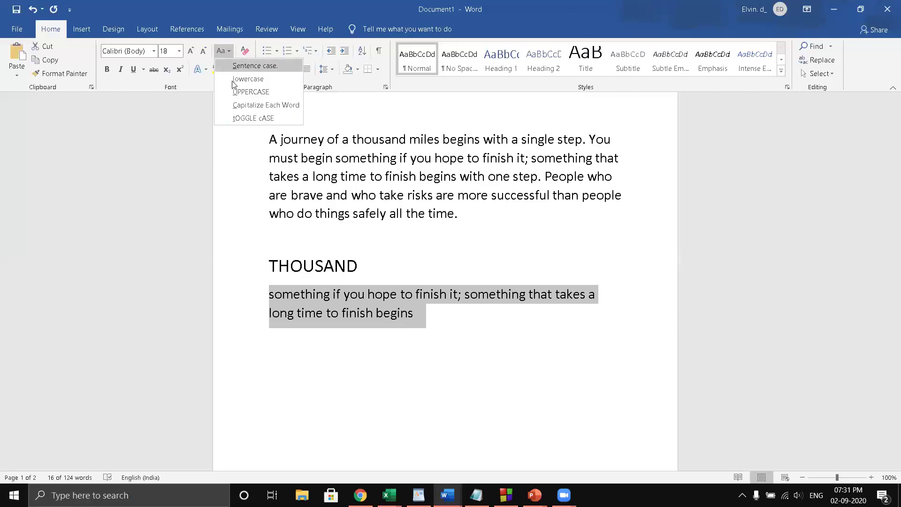
left_click(266, 104)
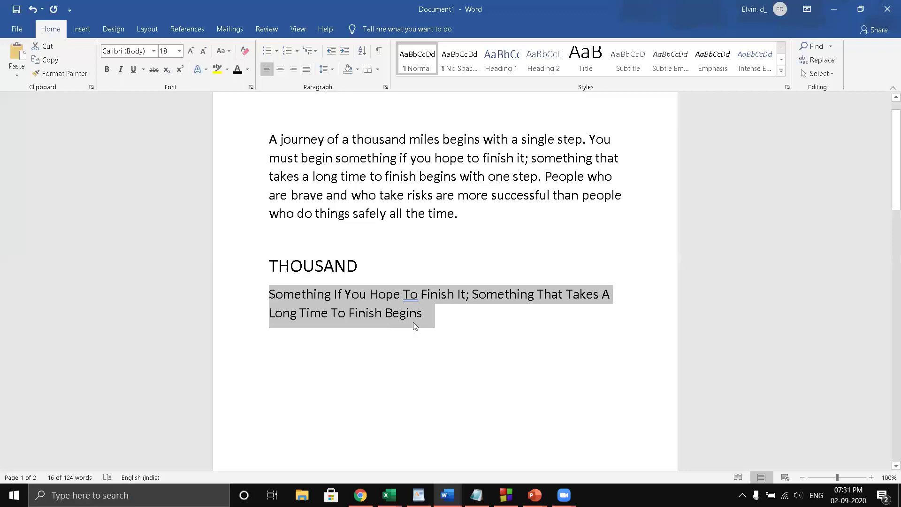
left_click(229, 54)
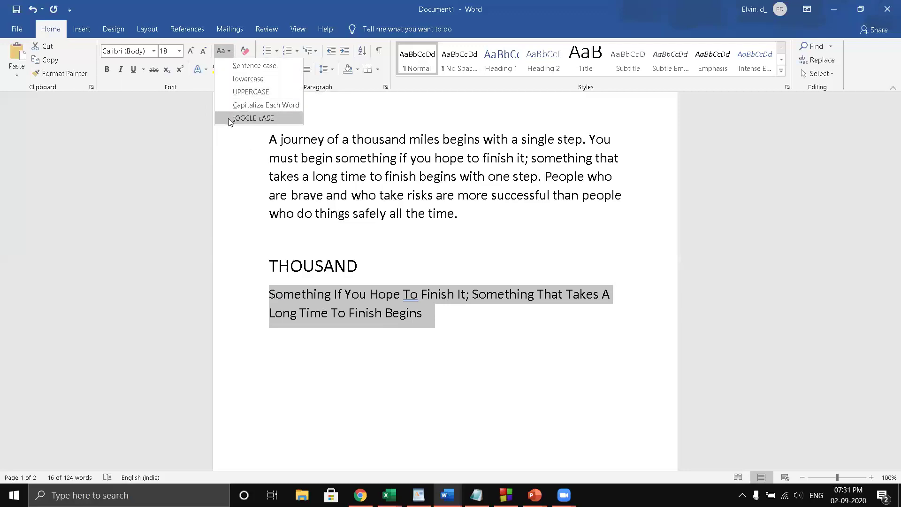
left_click(327, 299)
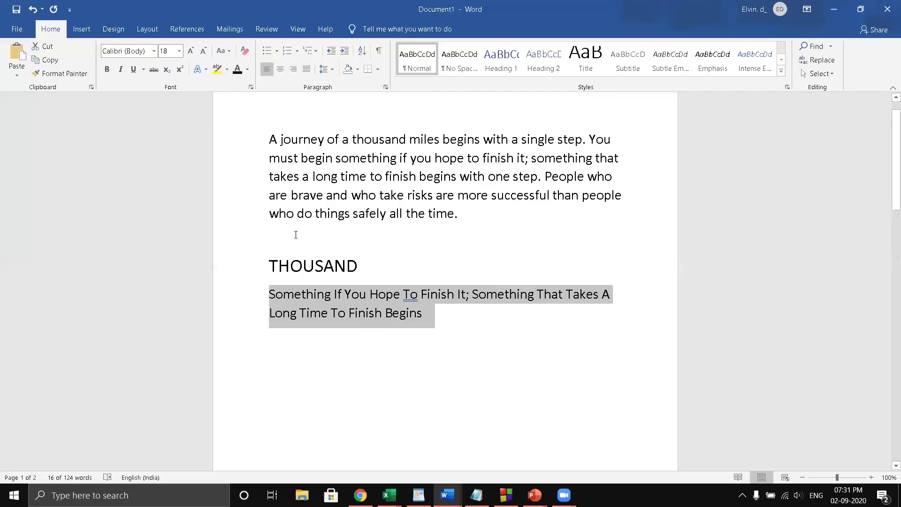
Apply tOGGLE cASE to the two-line passage below "THOUSAND".
left_click(228, 50)
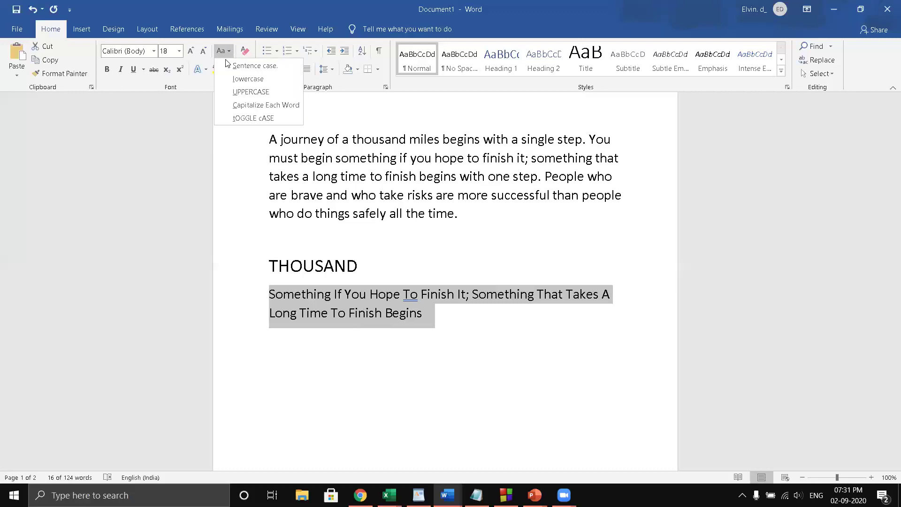
left_click(235, 119)
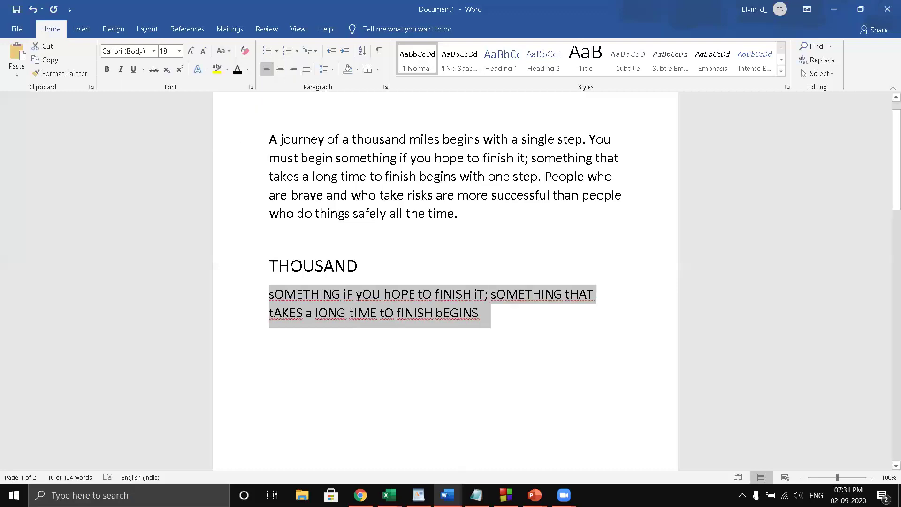
left_click(312, 312)
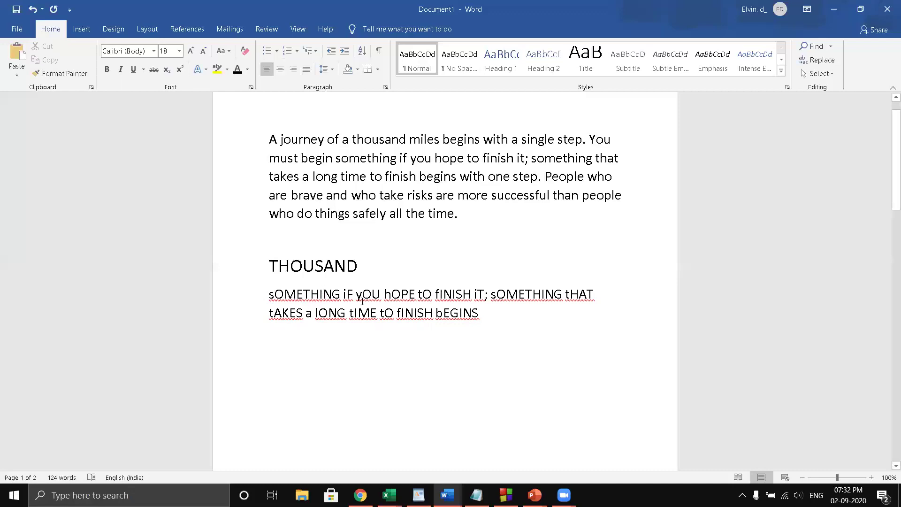
left_click(501, 314)
Make the first line of the opening paragraph, from "A journey" to "You", bold, italic and underlined.
left_click_drag(269, 141, 607, 143)
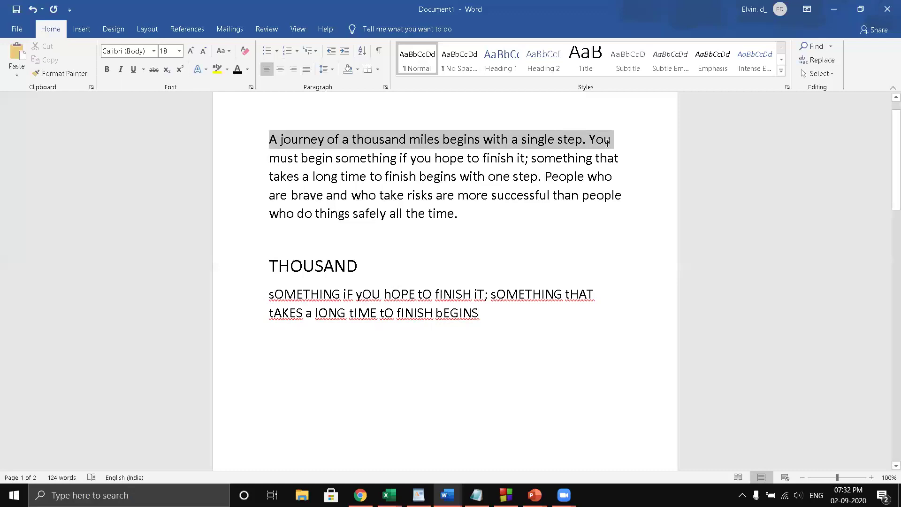
left_click(107, 70)
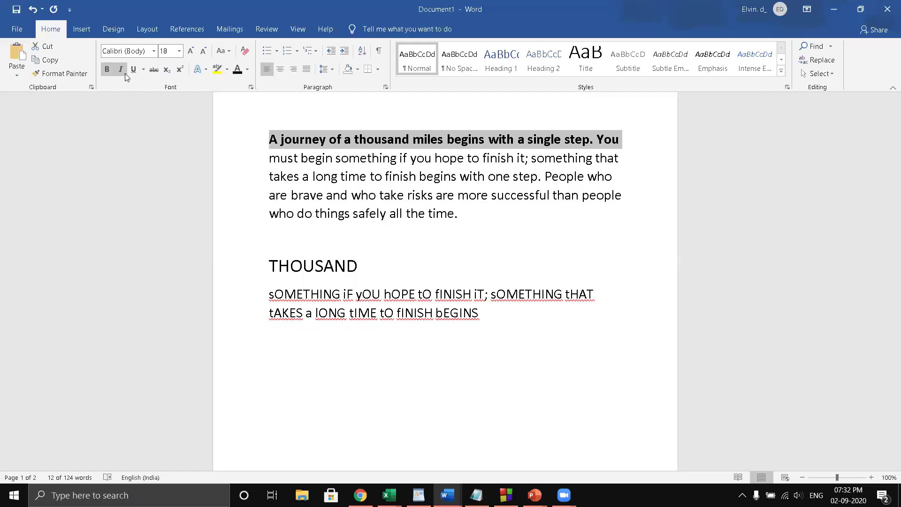
left_click(122, 70)
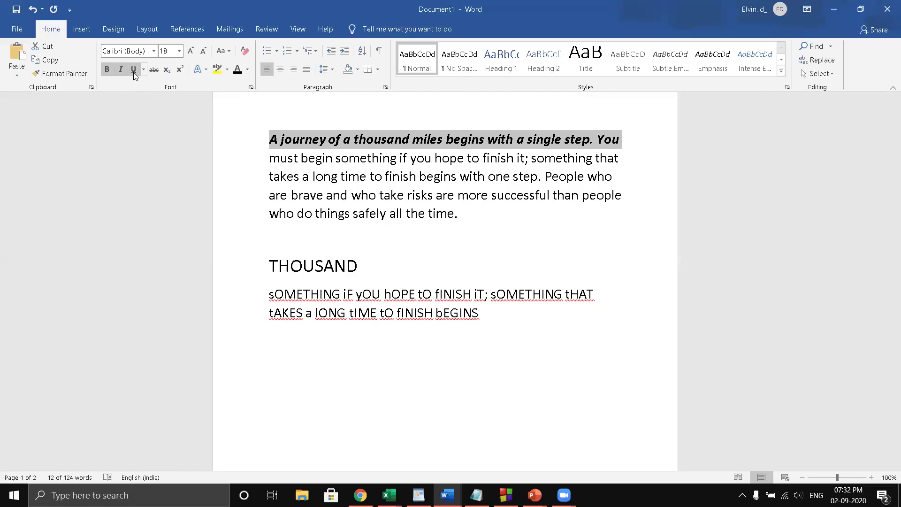
left_click(134, 71)
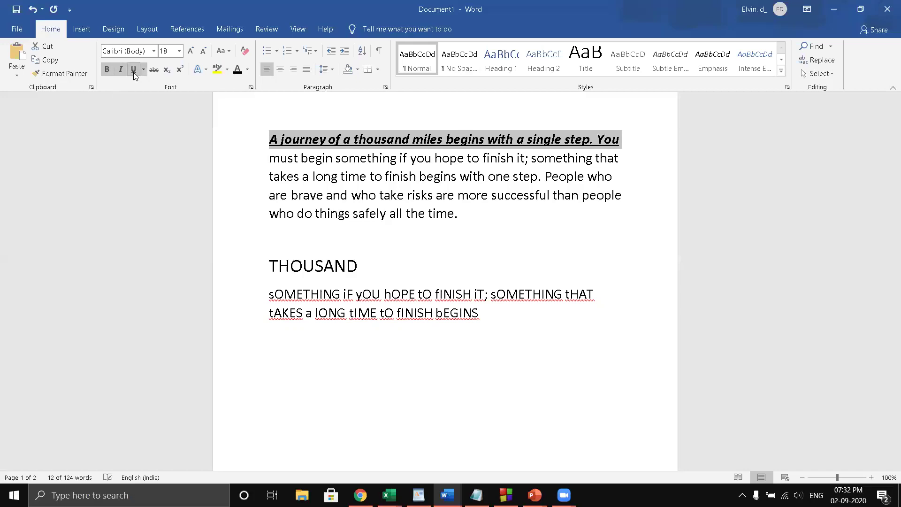
left_click(328, 184)
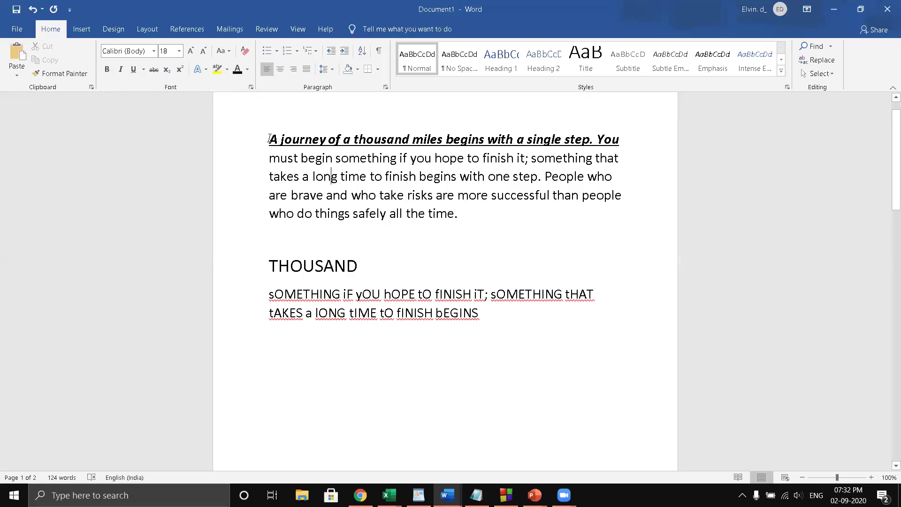
Clear all formatting from the opening paragraph and the blank line beneath it.
left_click_drag(269, 139, 452, 237)
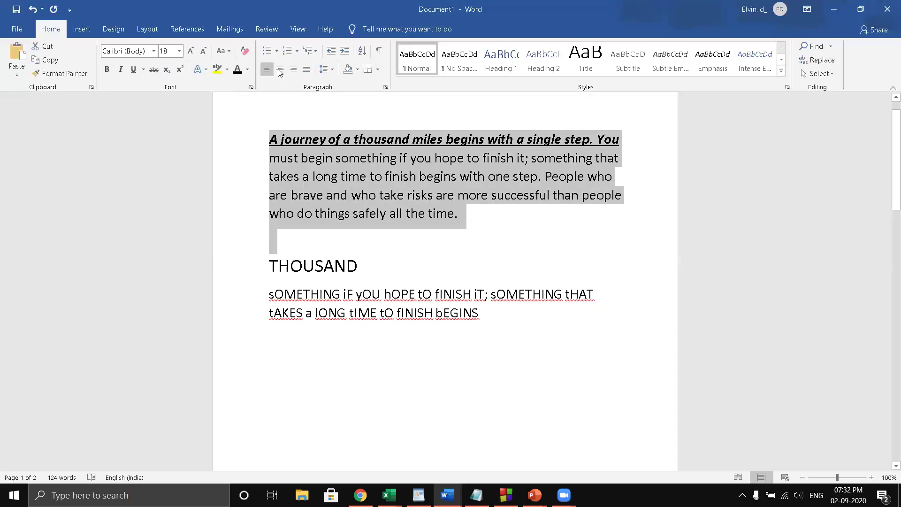
left_click(245, 50)
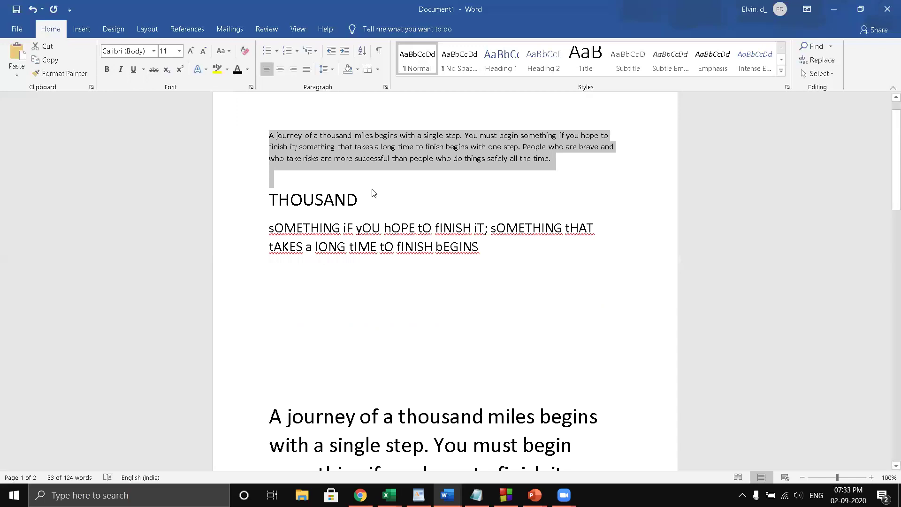
left_click(402, 198)
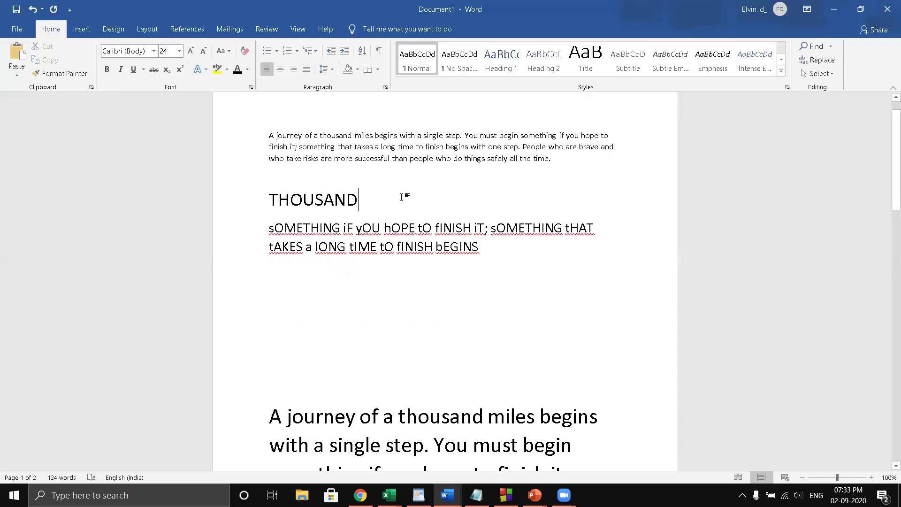
Clear all formatting from the passage below "THOUSAND" and convert it to Sentence case.
left_click(313, 147)
left_click_drag(265, 233, 474, 275)
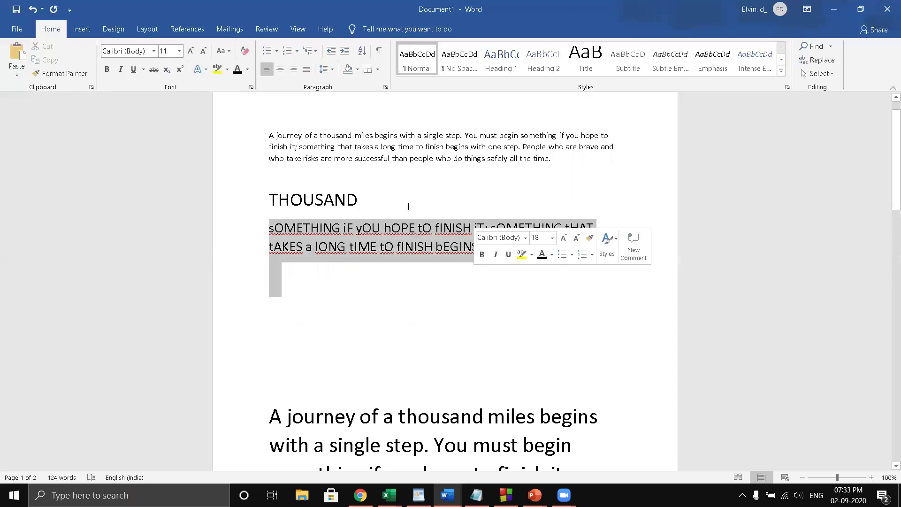
left_click(248, 47)
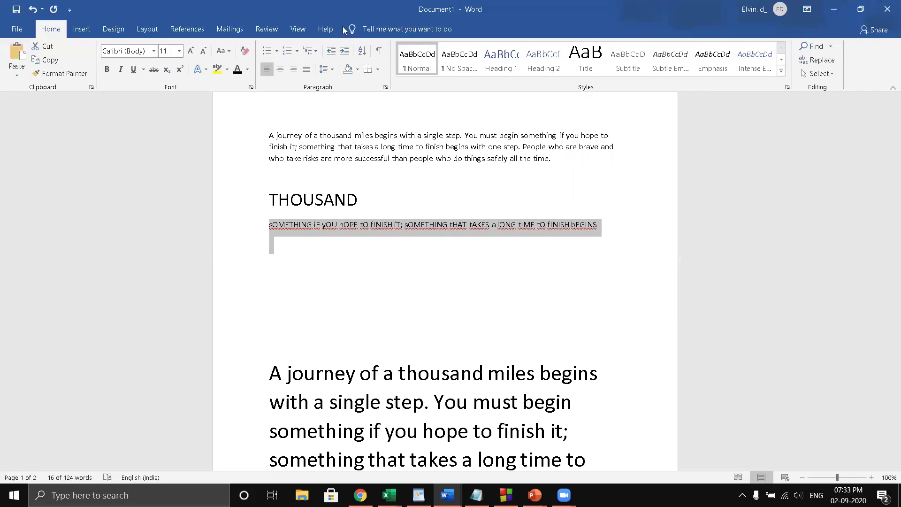
key("ctrl+z")
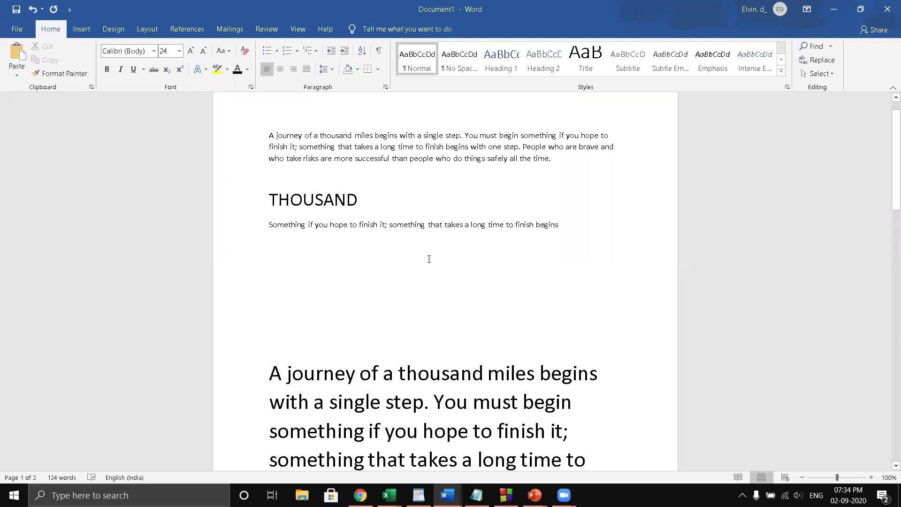
Enter "H2o" on the blank line above the large-text copy of the paragraph.
scroll(428, 263, "down", 5)
scroll(425, 269, "down", 3)
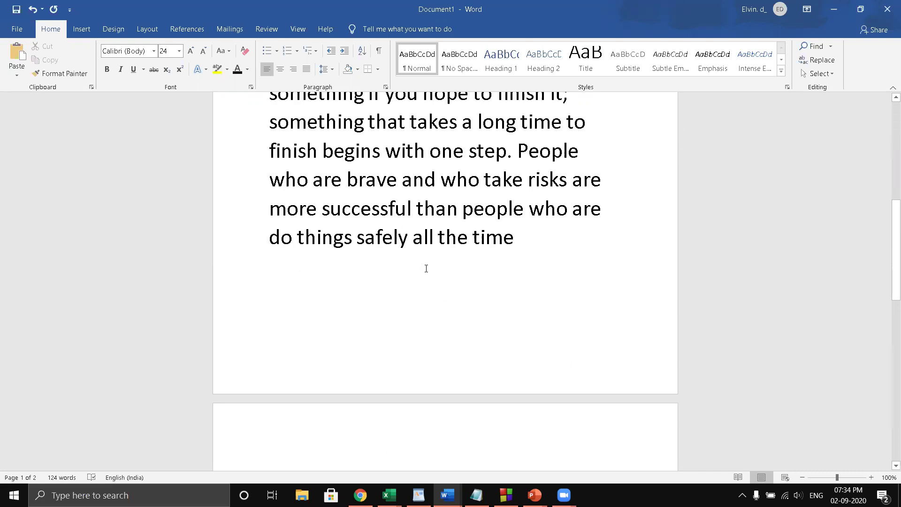
scroll(426, 269, "down", 7)
scroll(421, 256, "up", 10)
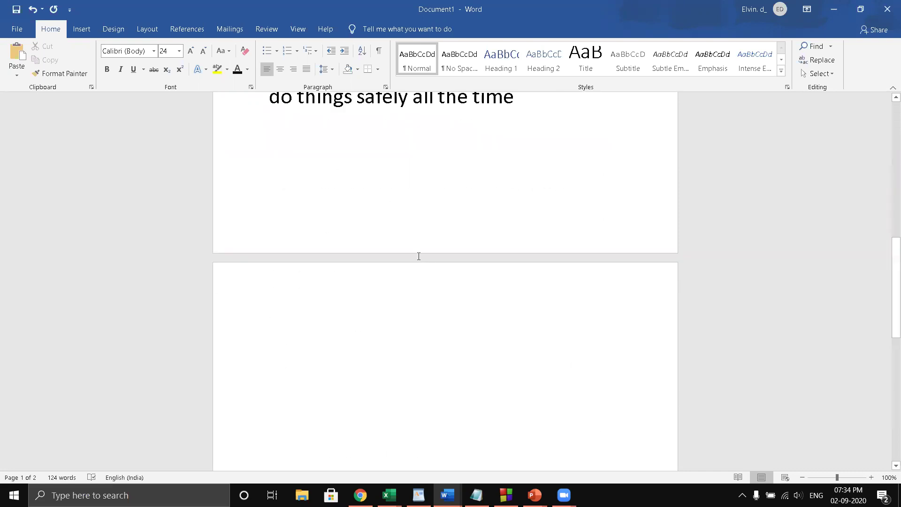
scroll(302, 181, "up", 3)
left_click(302, 181)
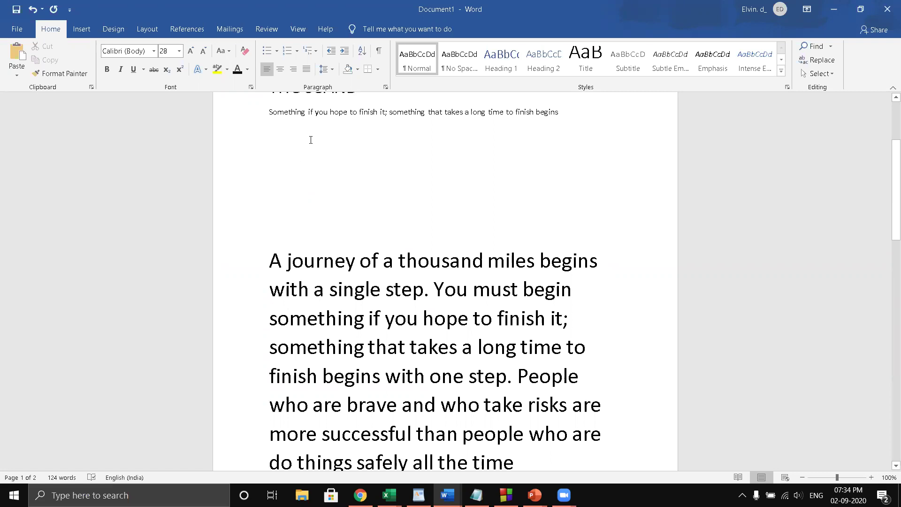
type("h")
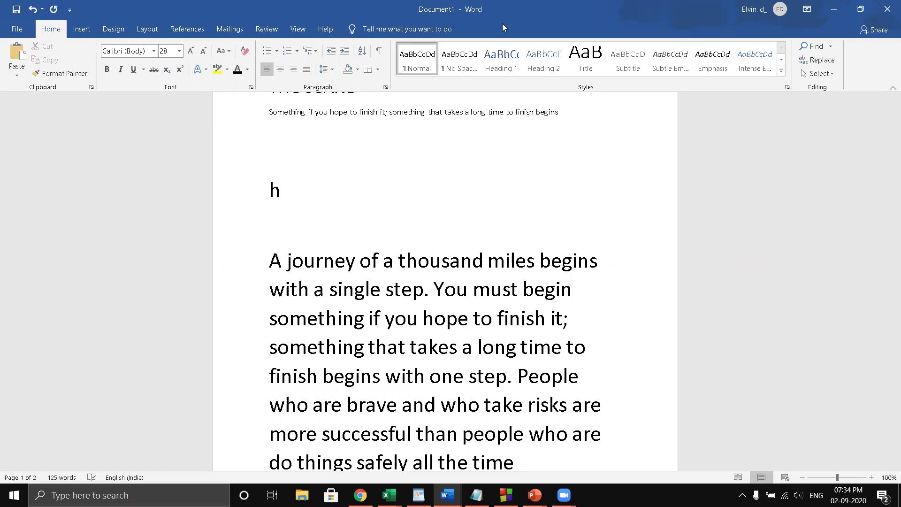
key("BackSpace")
type("H2")
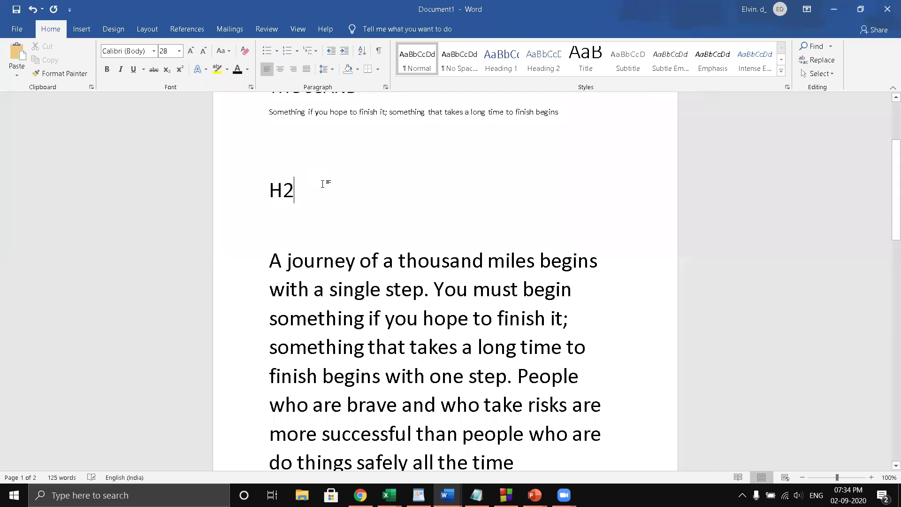
type("o")
Format the 2 in "H2o" as subscript.
left_click_drag(282, 190, 294, 190)
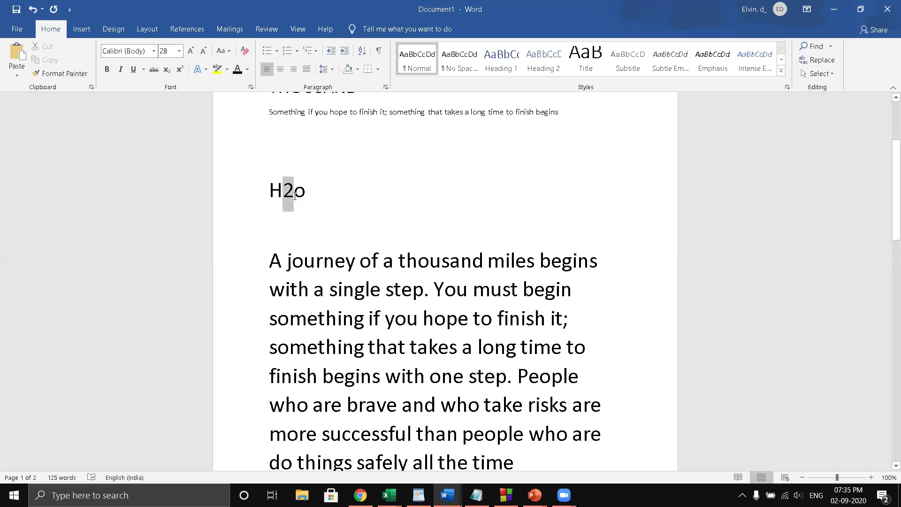
left_click(168, 70)
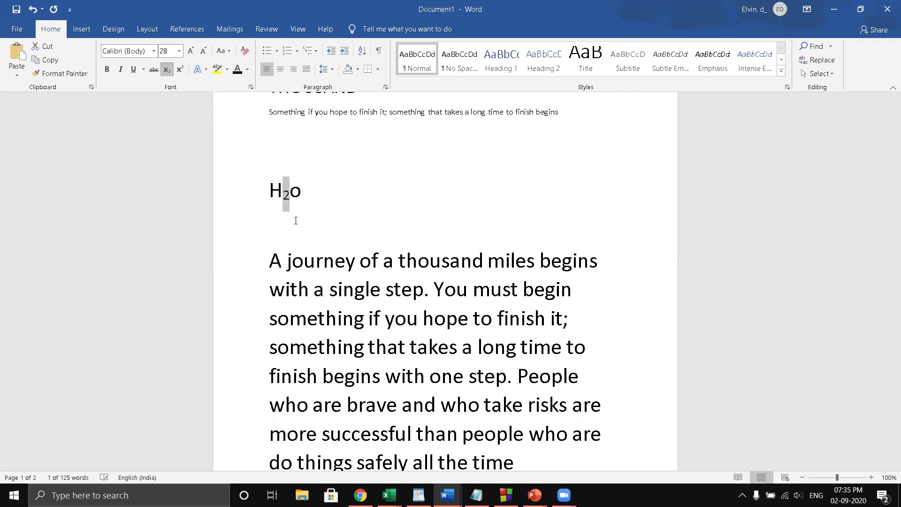
left_click(319, 220)
Increase the font size of the whole H2o formula to 72.
left_click_drag(271, 191, 298, 192)
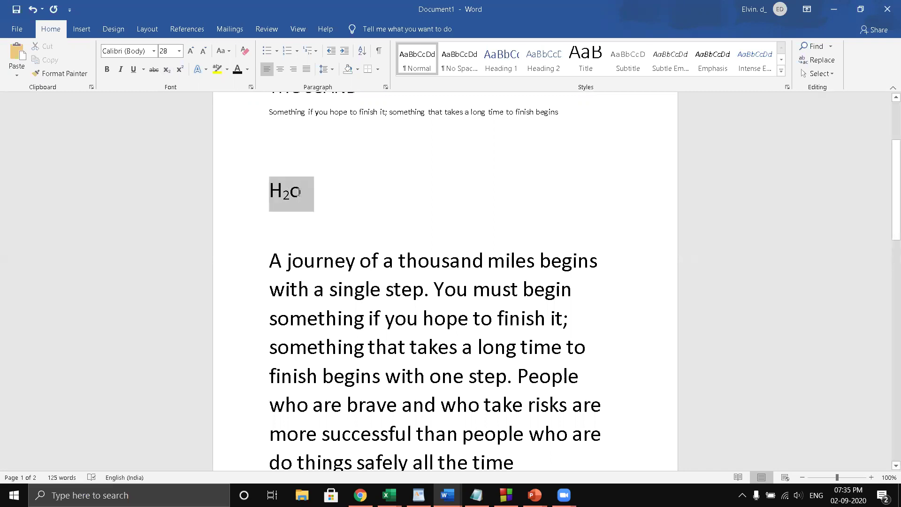
left_click(191, 51)
left_click(190, 51)
left_click(191, 51)
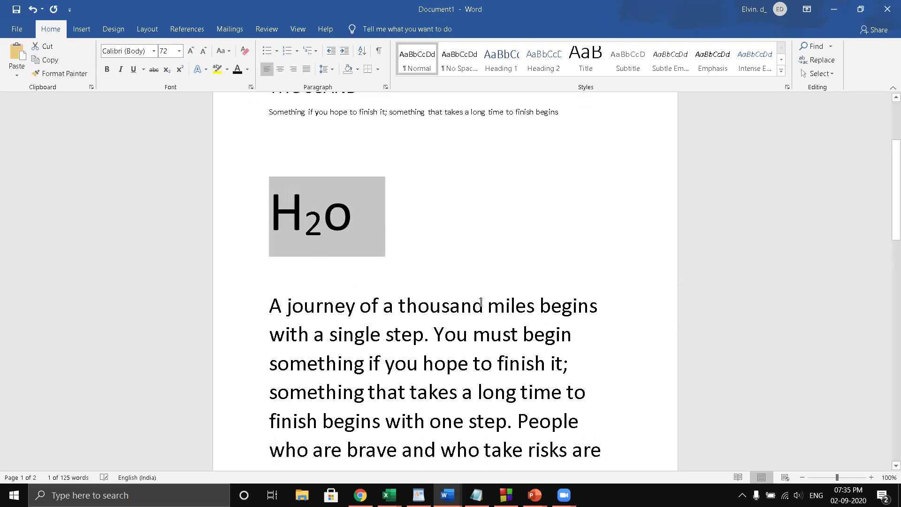
Add "o2" after the H2o formula on the same line and format its 2 as subscript.
left_click(418, 230)
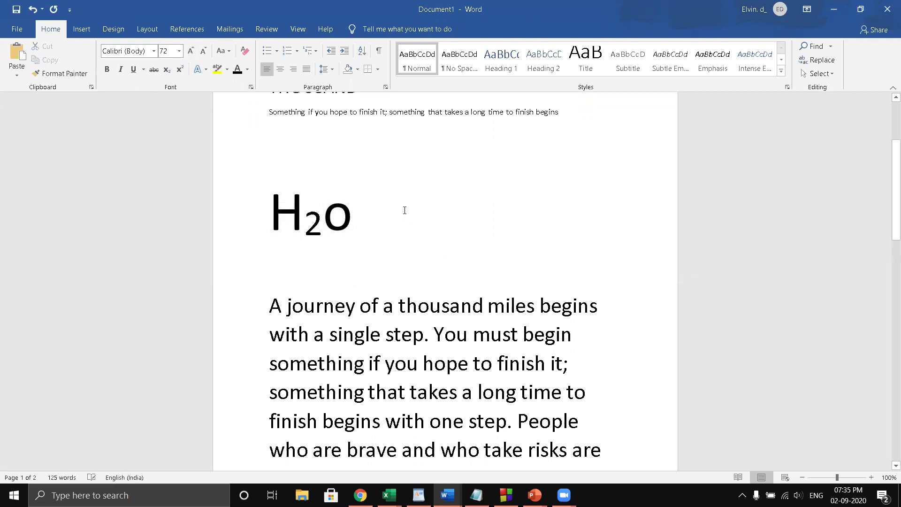
type("o2")
left_click_drag(408, 212, 426, 228)
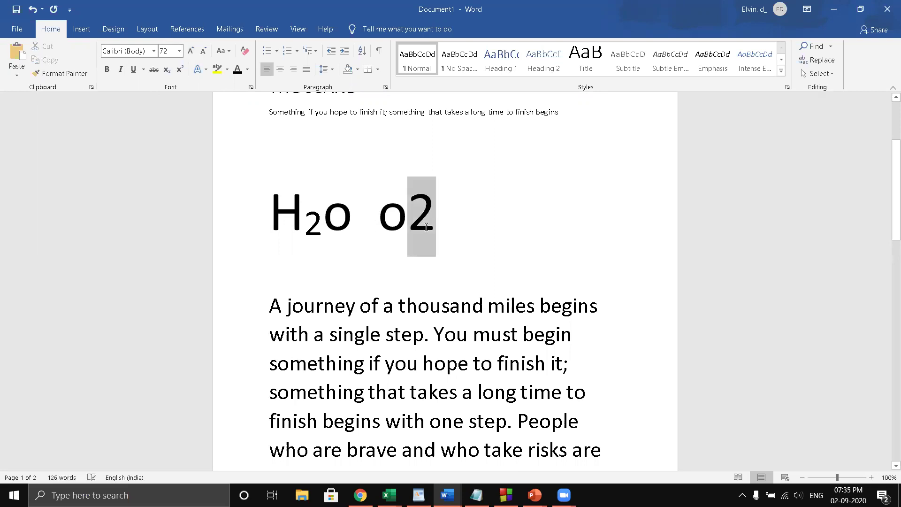
left_click(169, 69)
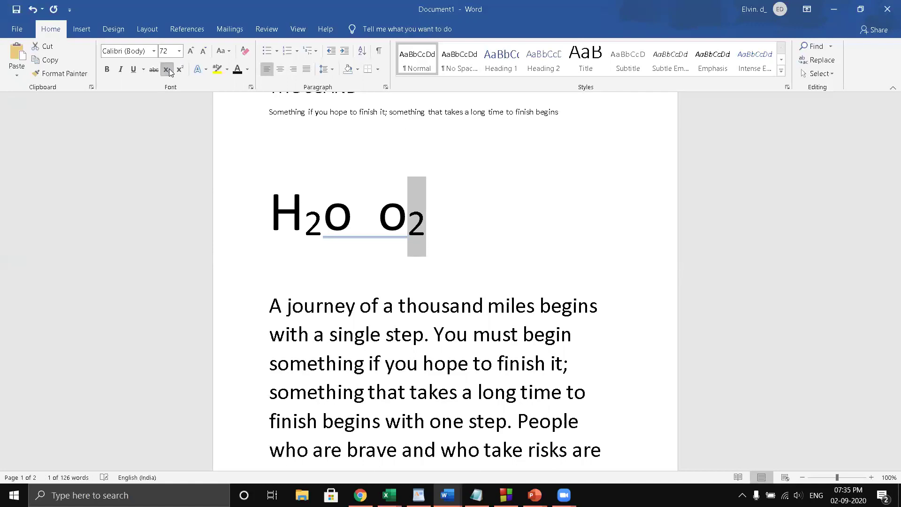
Enter "a2+b2+c2" on a new line below the H2o and o2 formulas.
left_click(460, 220)
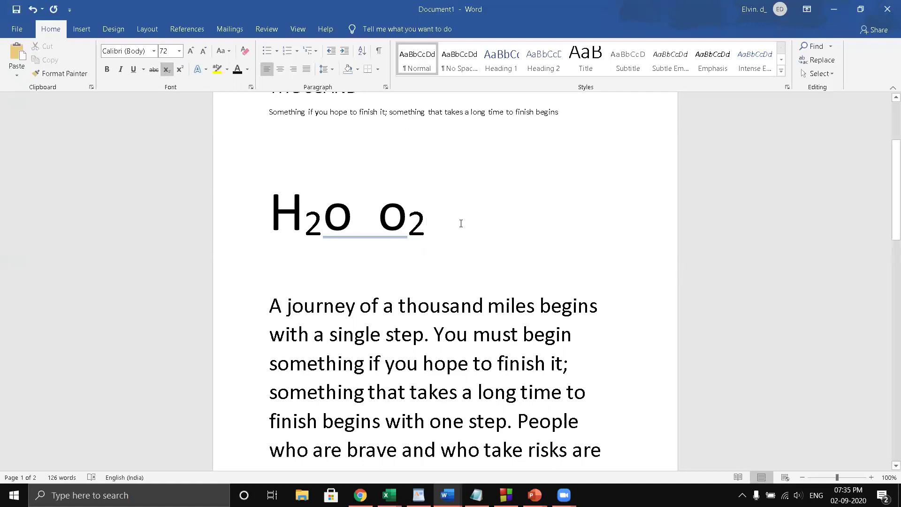
key("Return")
type("a2")
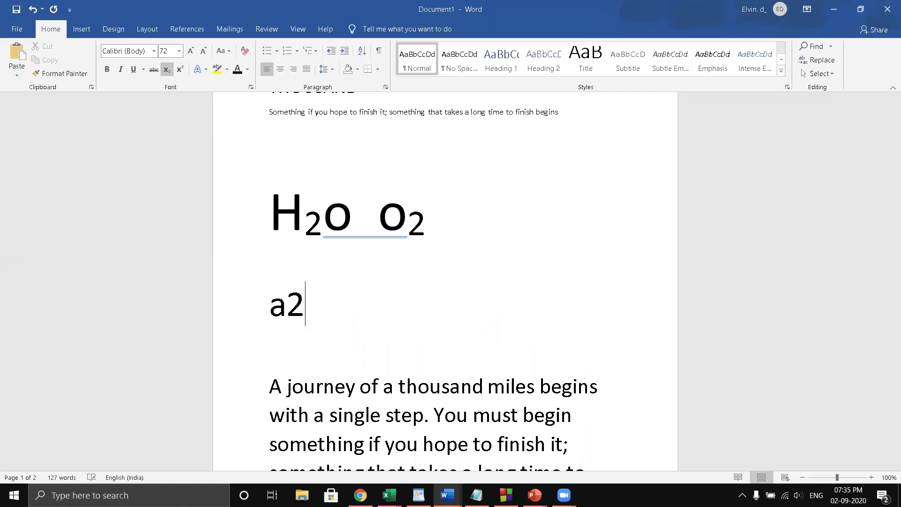
type("+b")
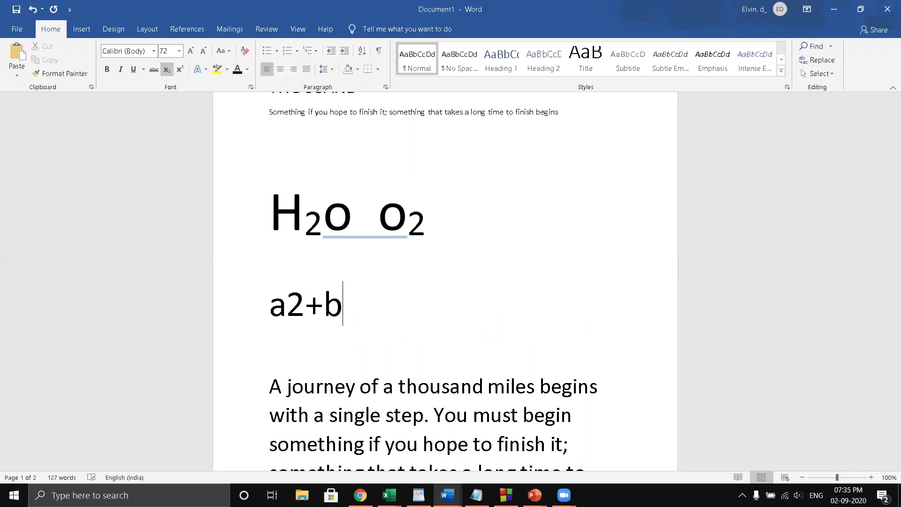
type("2+c2")
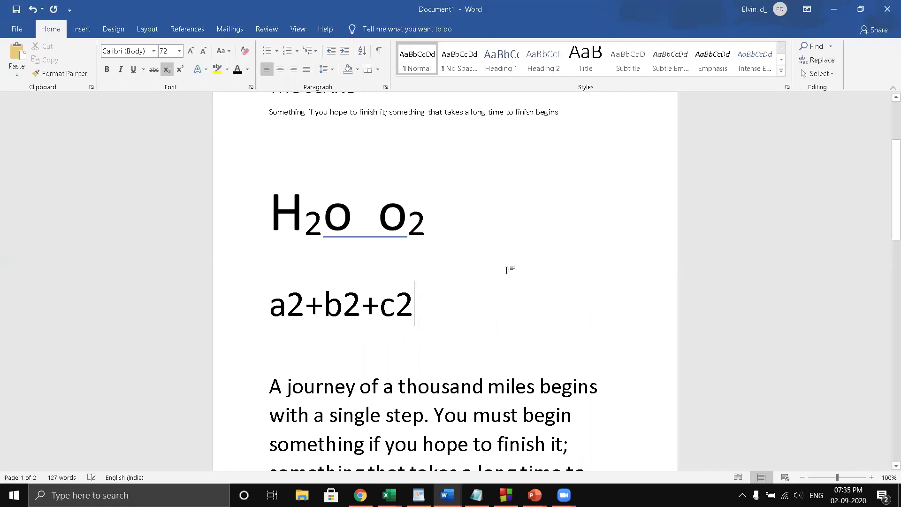
left_click(342, 339)
Format all three 2s in "a2+b2+c2" as superscript.
left_click_drag(292, 298, 304, 307)
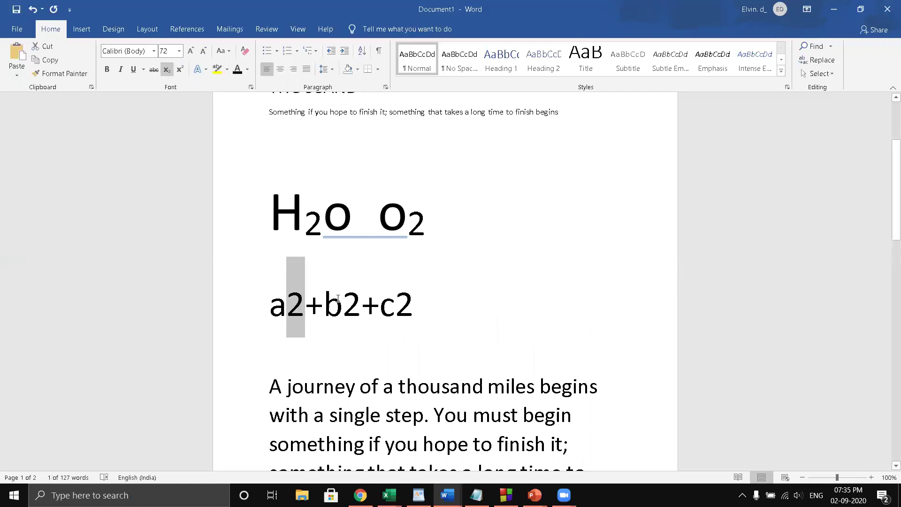
left_click(357, 302)
left_click_drag(344, 302, 413, 303)
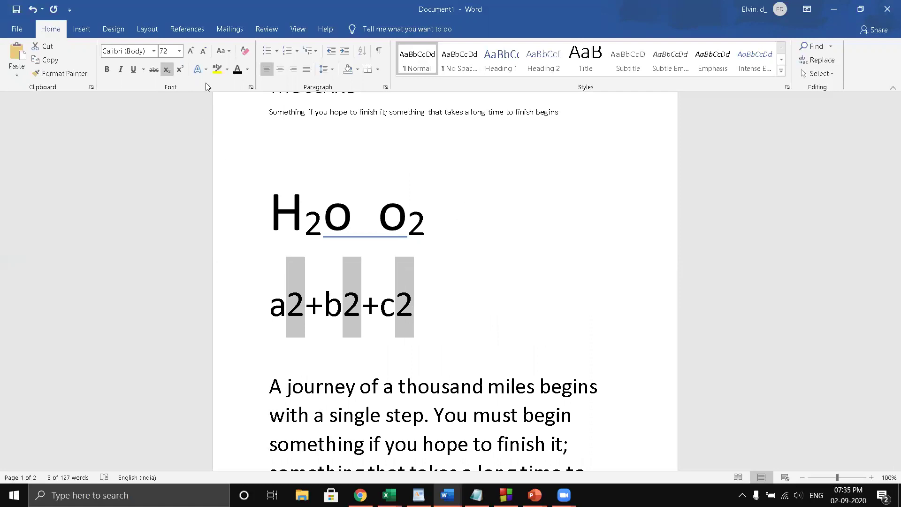
left_click(180, 70)
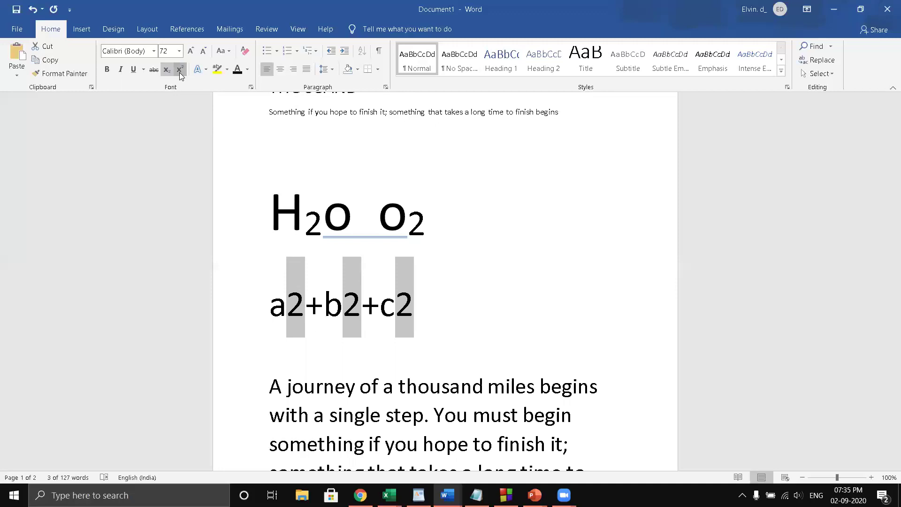
left_click(416, 300)
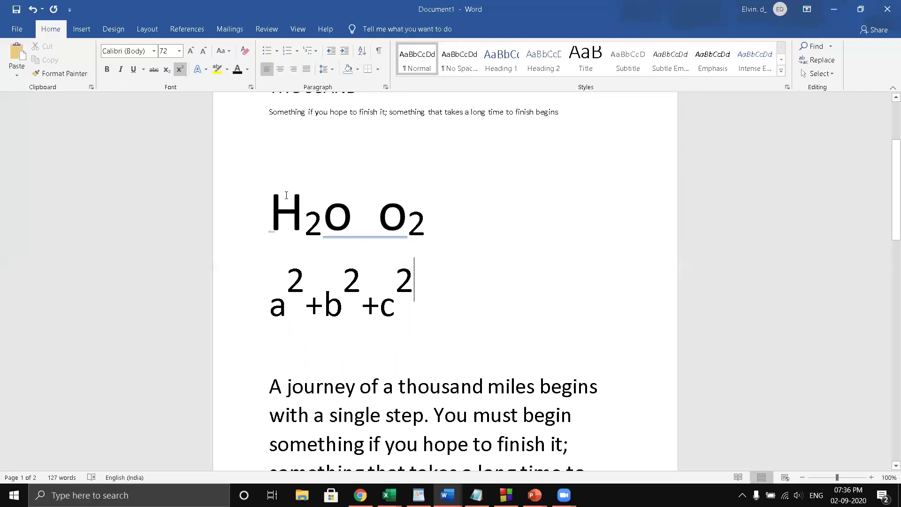
Apply the blue text effect with a reflection to the whole line of H2o and o2 formulas.
scroll(312, 256, "down", 1)
scroll(331, 274, "up", 1)
left_click_drag(272, 212, 447, 182)
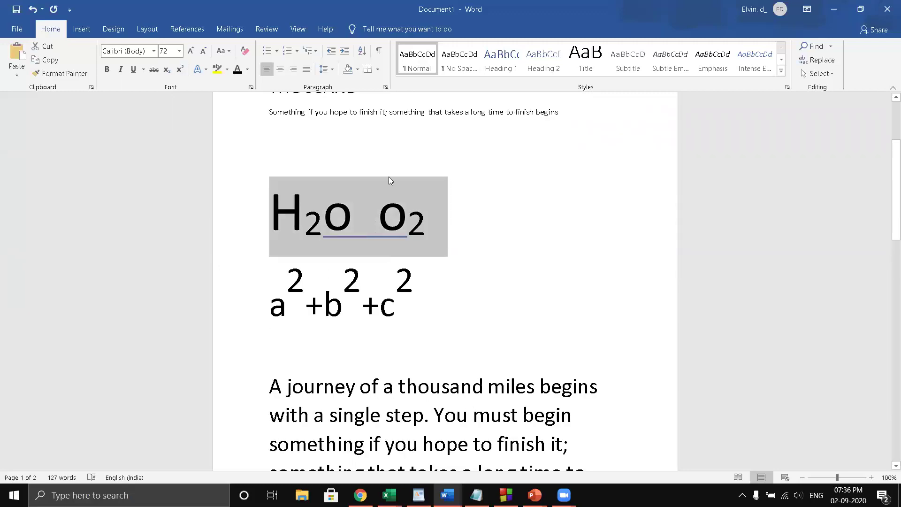
left_click(205, 69)
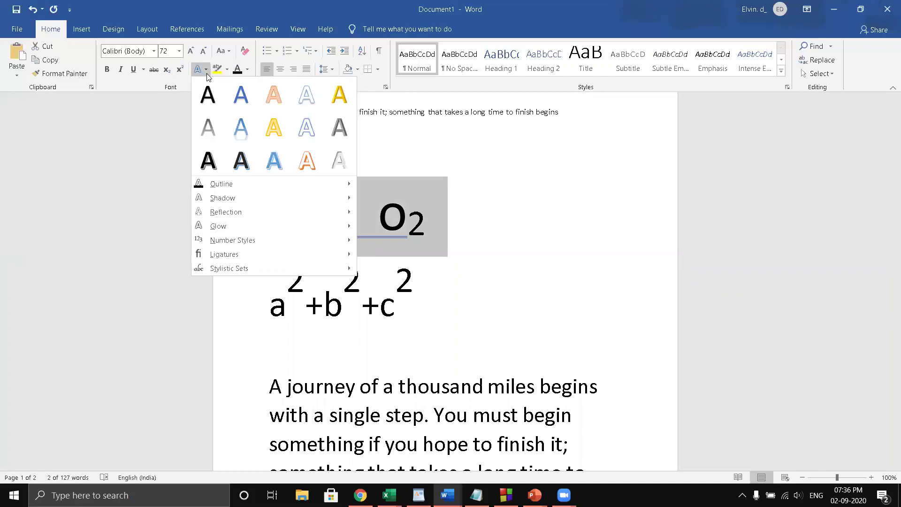
left_click(239, 130)
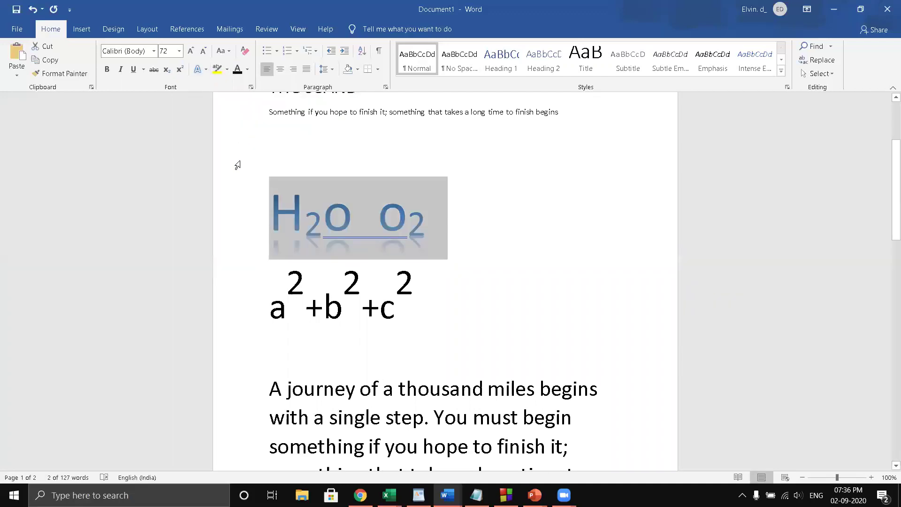
Apply the bold black text effect with a blue hard shadow to the a2+b2+c2 formula line.
triple_click(361, 313)
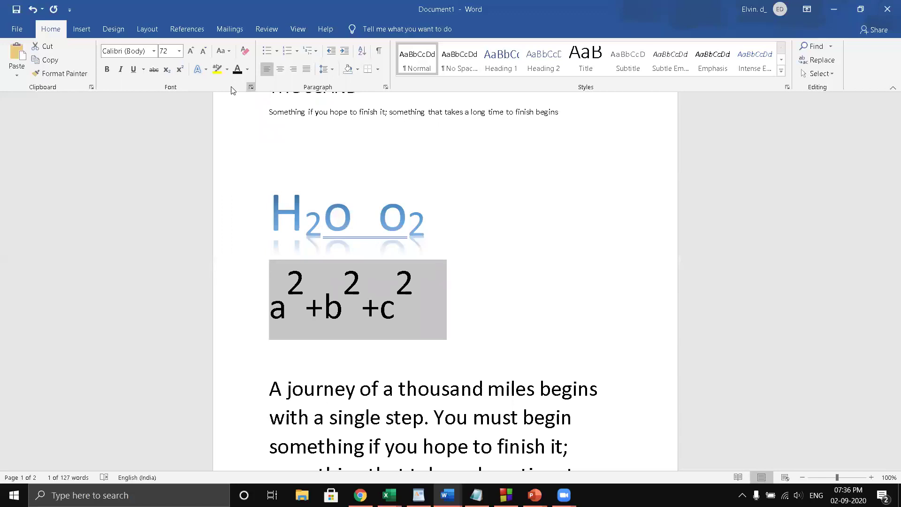
left_click(207, 68)
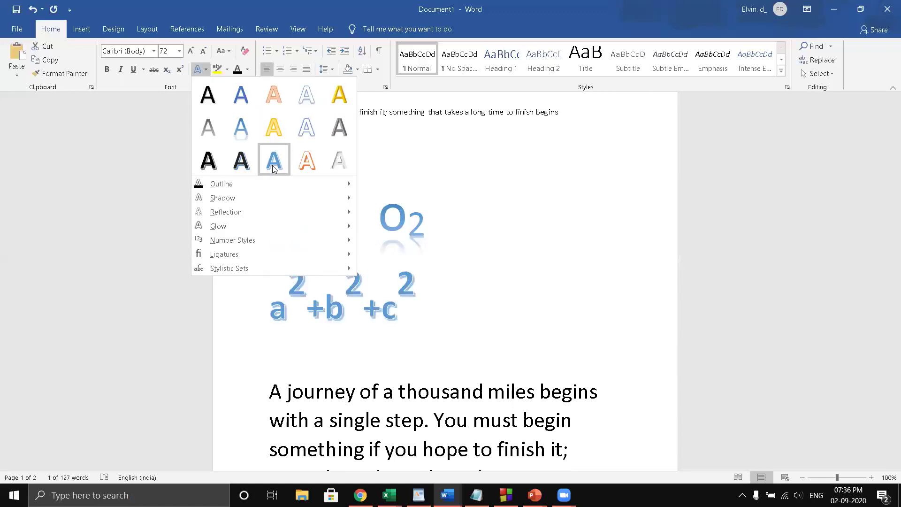
left_click(233, 160)
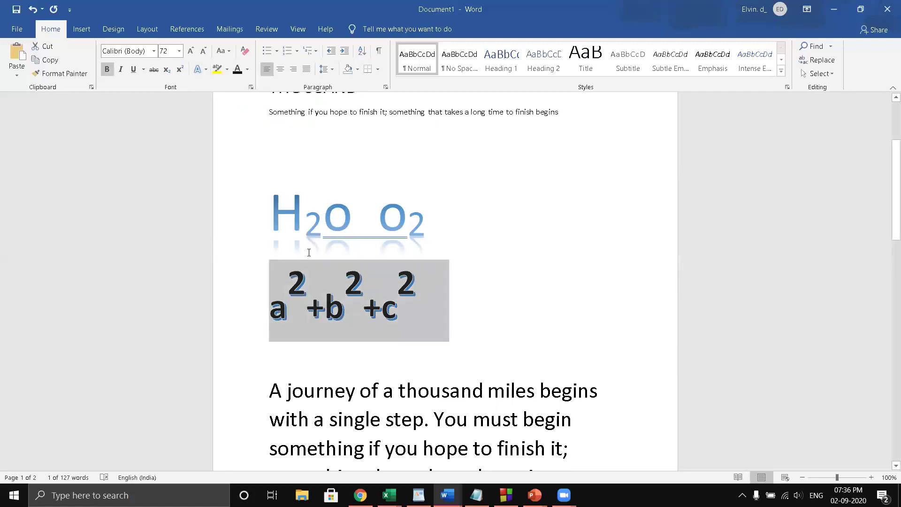
Highlight the line with the H2o and o2 formulas in yellow.
scroll(315, 255, "down", 2)
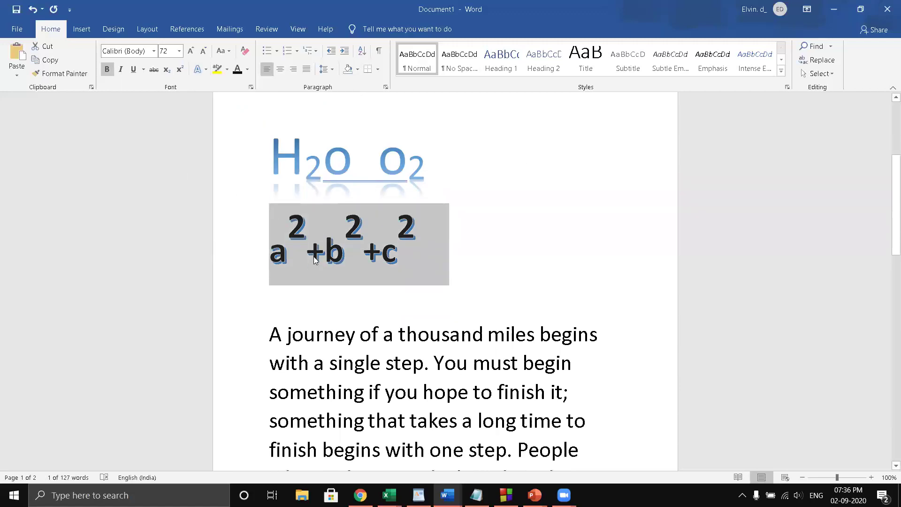
left_click(271, 154)
left_click_drag(272, 154, 427, 183)
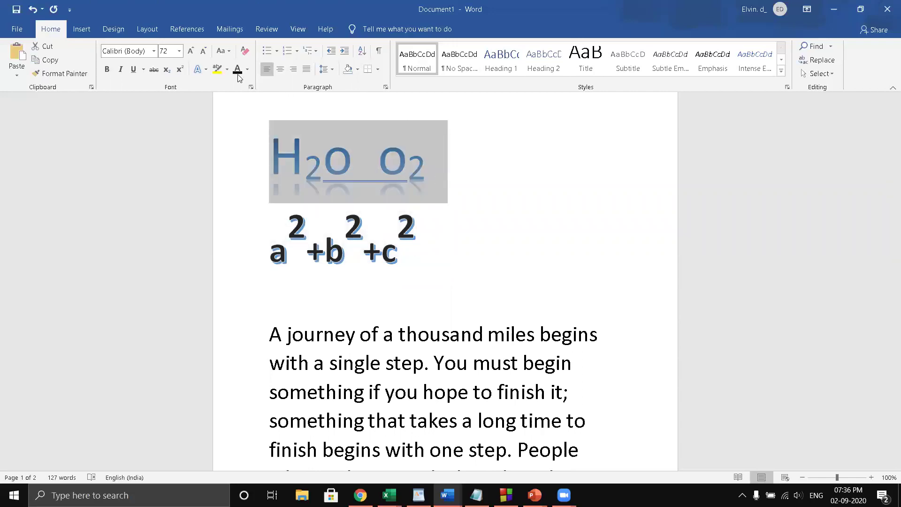
left_click(225, 70)
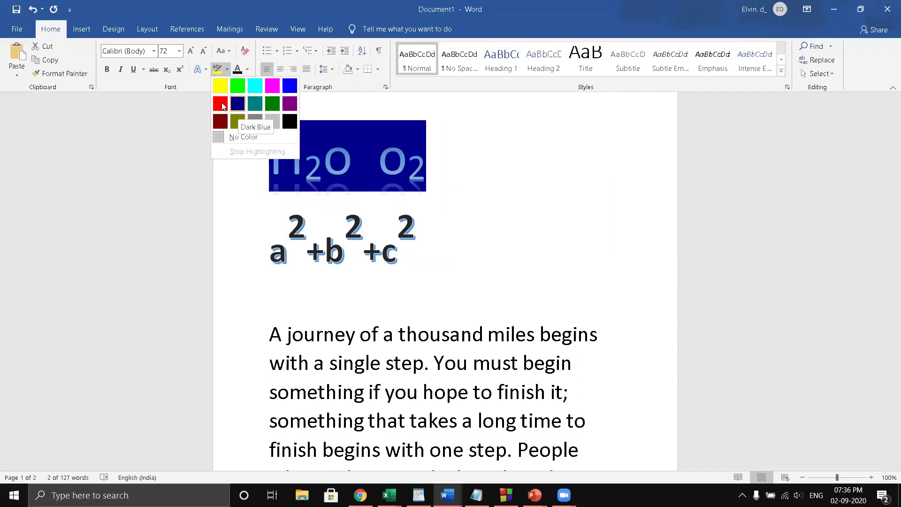
left_click(228, 90)
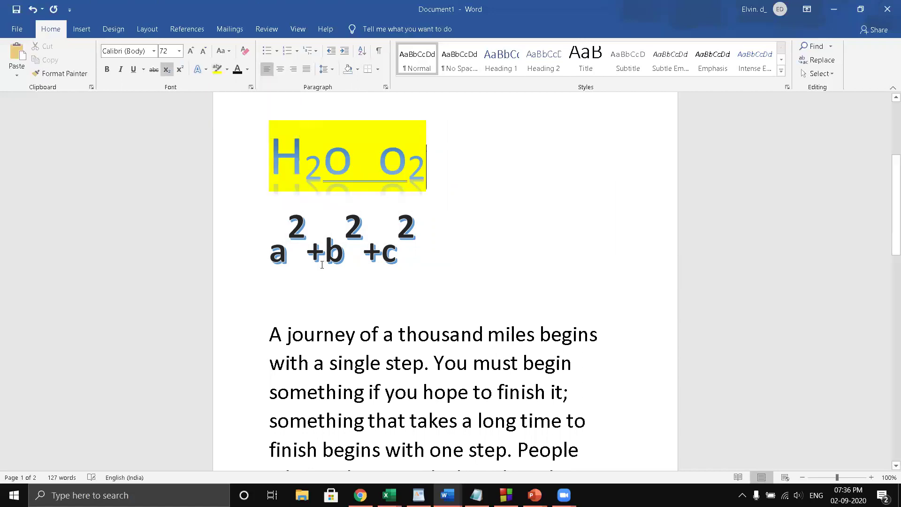